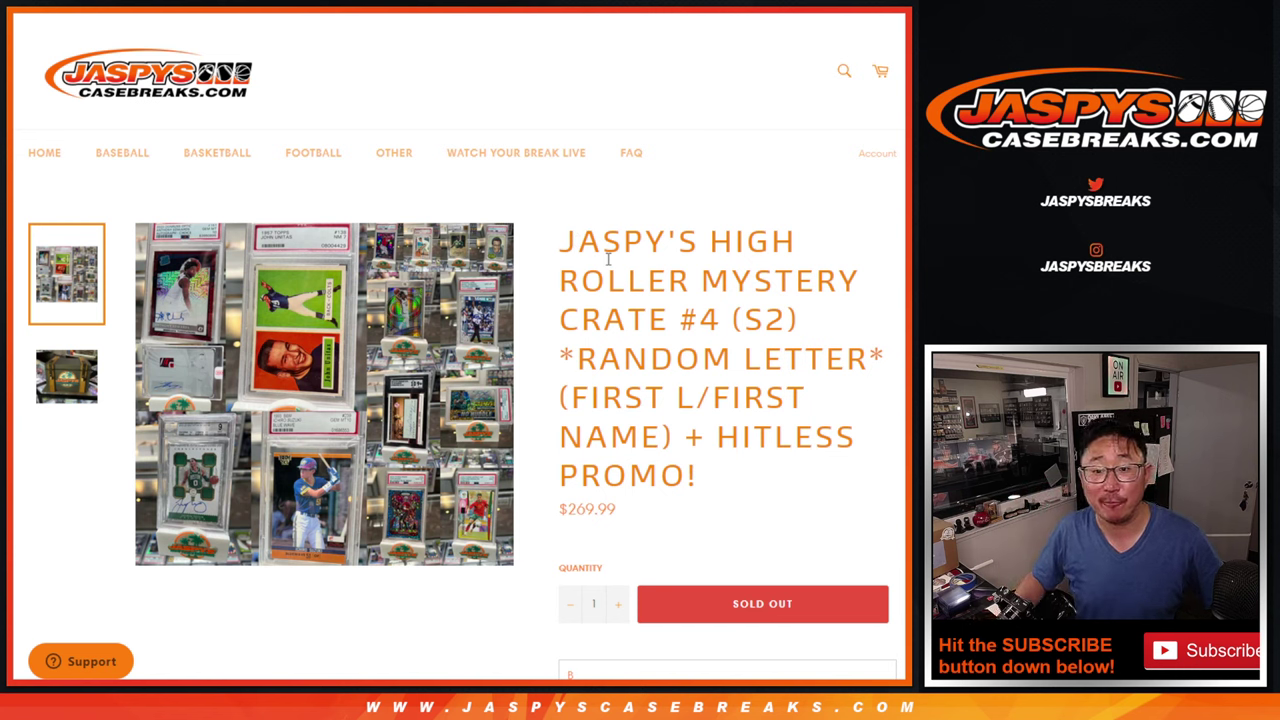
# Review the product listing's title, HITLESS PROMO rules text and enlarged main image
pyautogui.moveTo(712, 432); pyautogui.dragTo(720, 486)
pyautogui.click(720, 486)
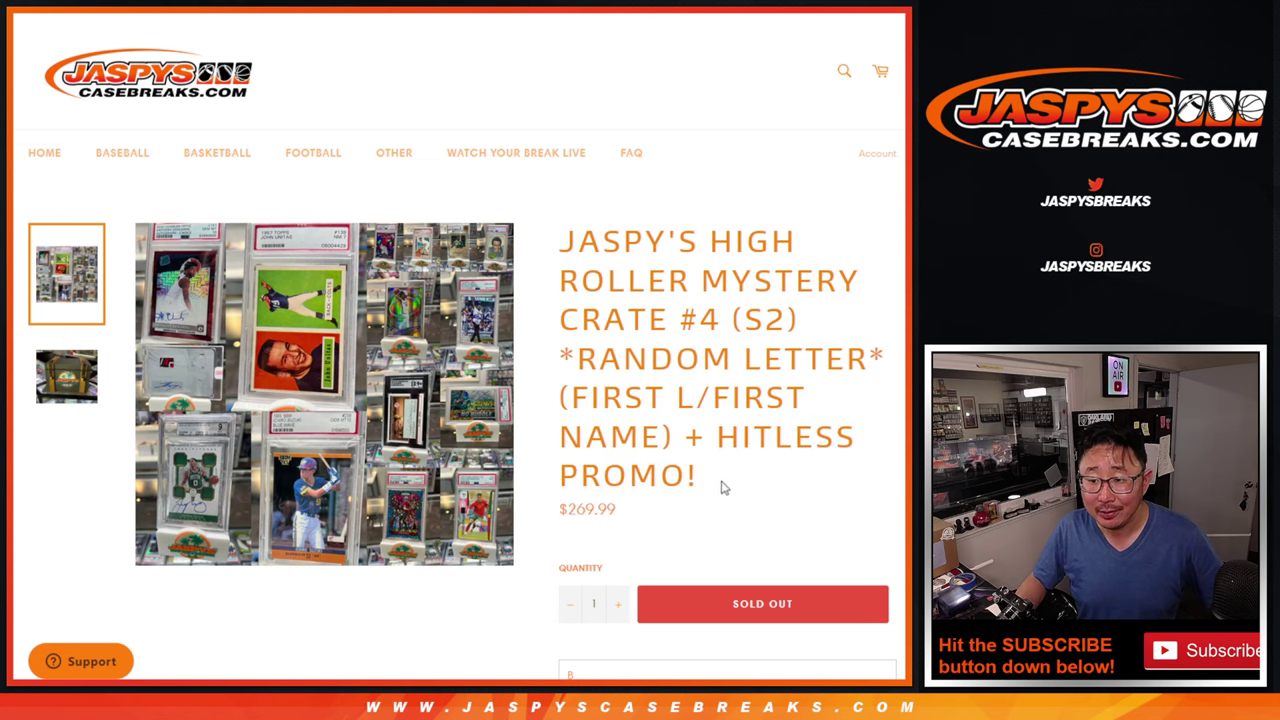
pyautogui.scroll(-4, 752, 468)
pyautogui.scroll(-3, 754, 470)
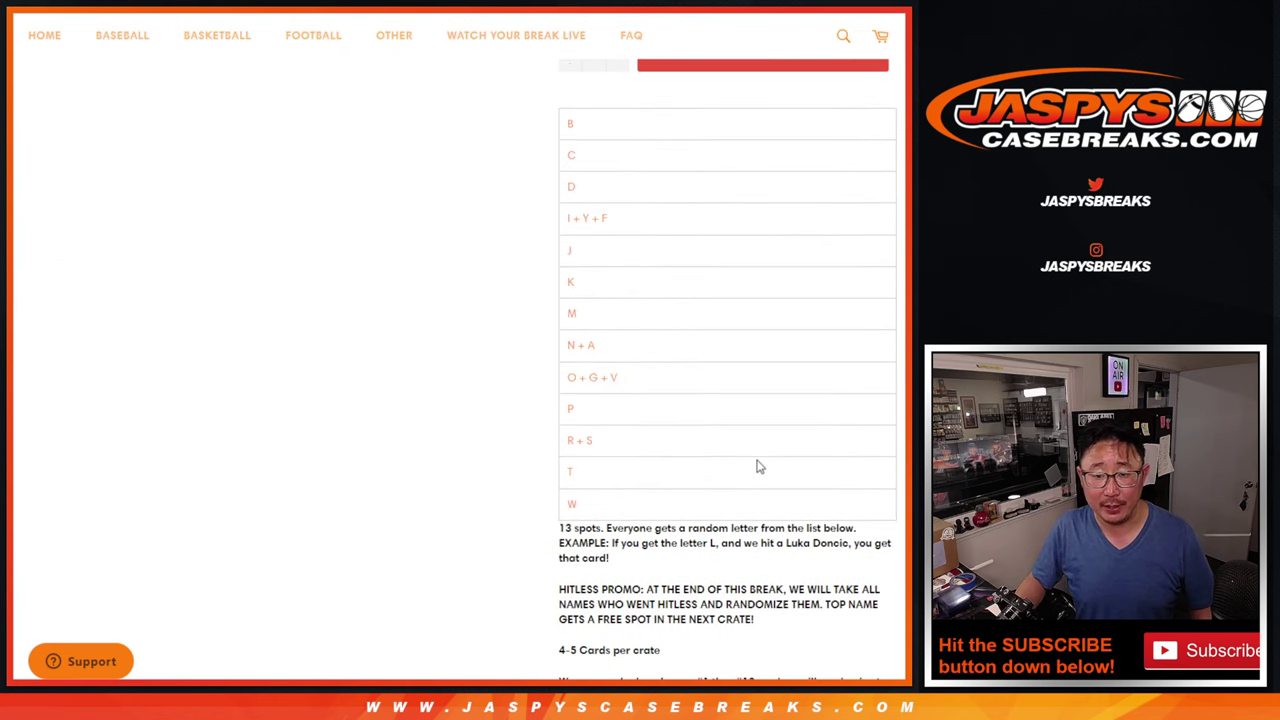
pyautogui.scroll(-2, 756, 467)
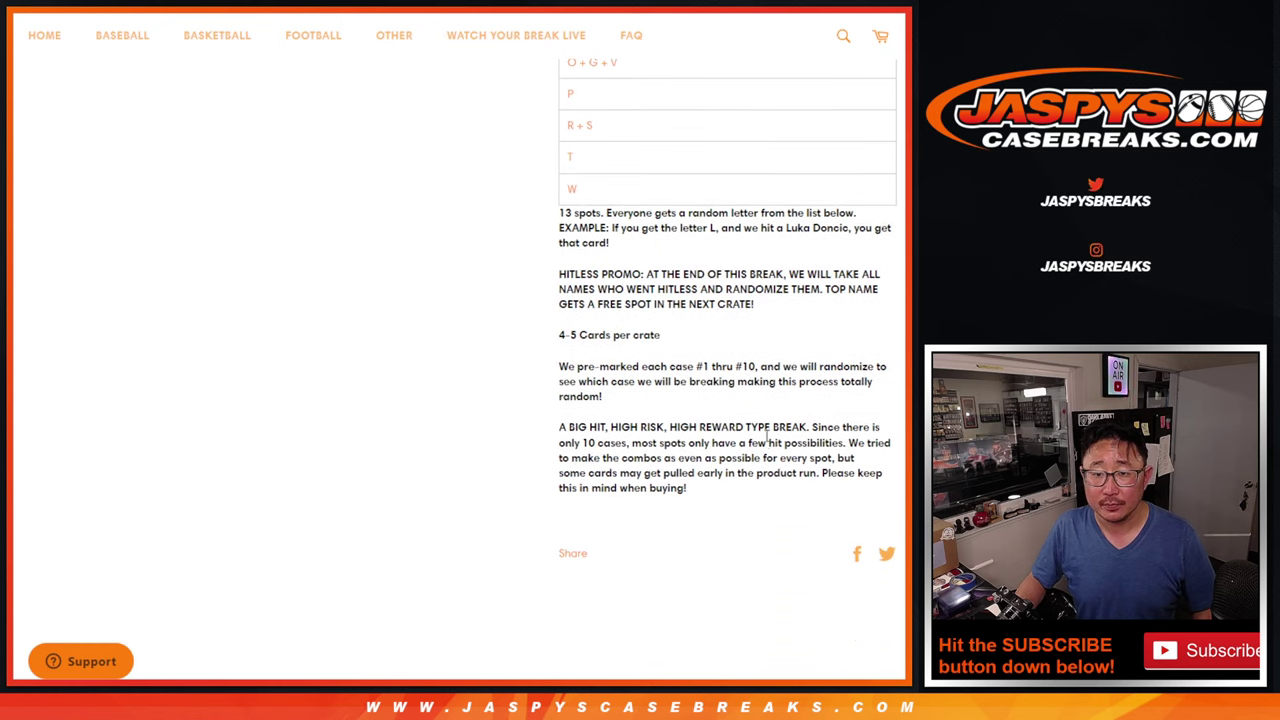
pyautogui.moveTo(647, 276); pyautogui.dragTo(765, 307)
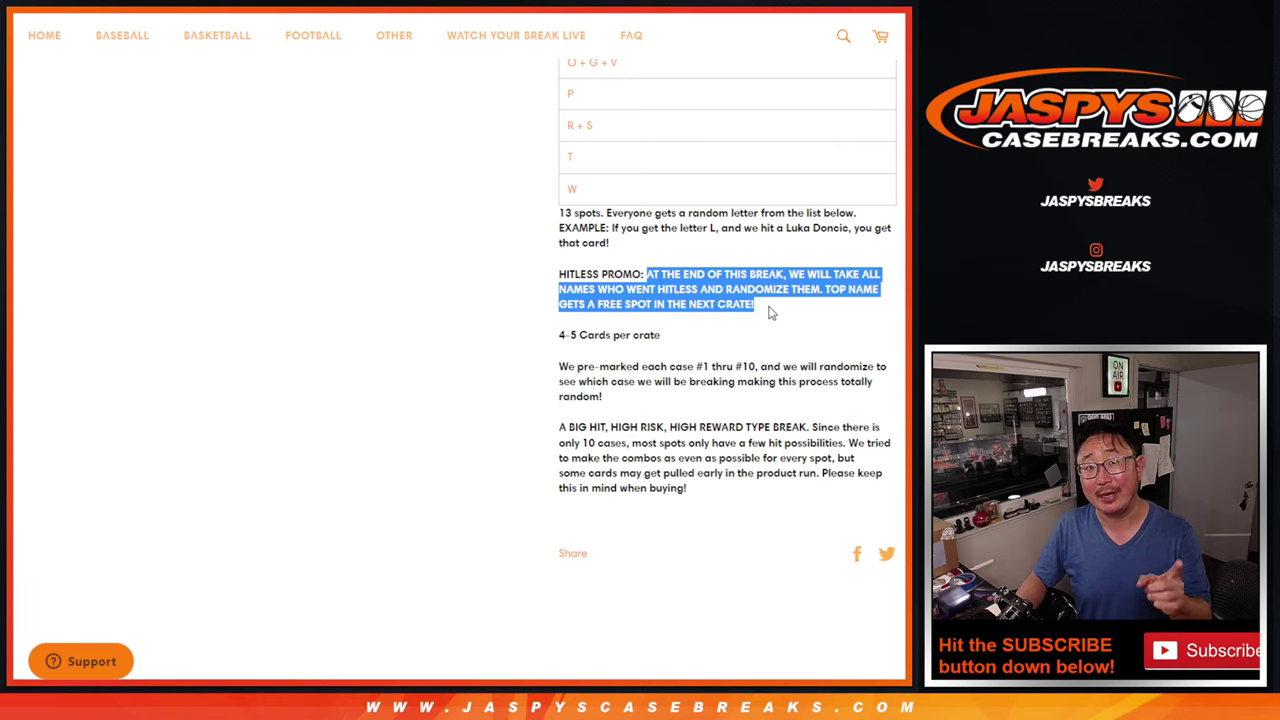
pyautogui.click(765, 352)
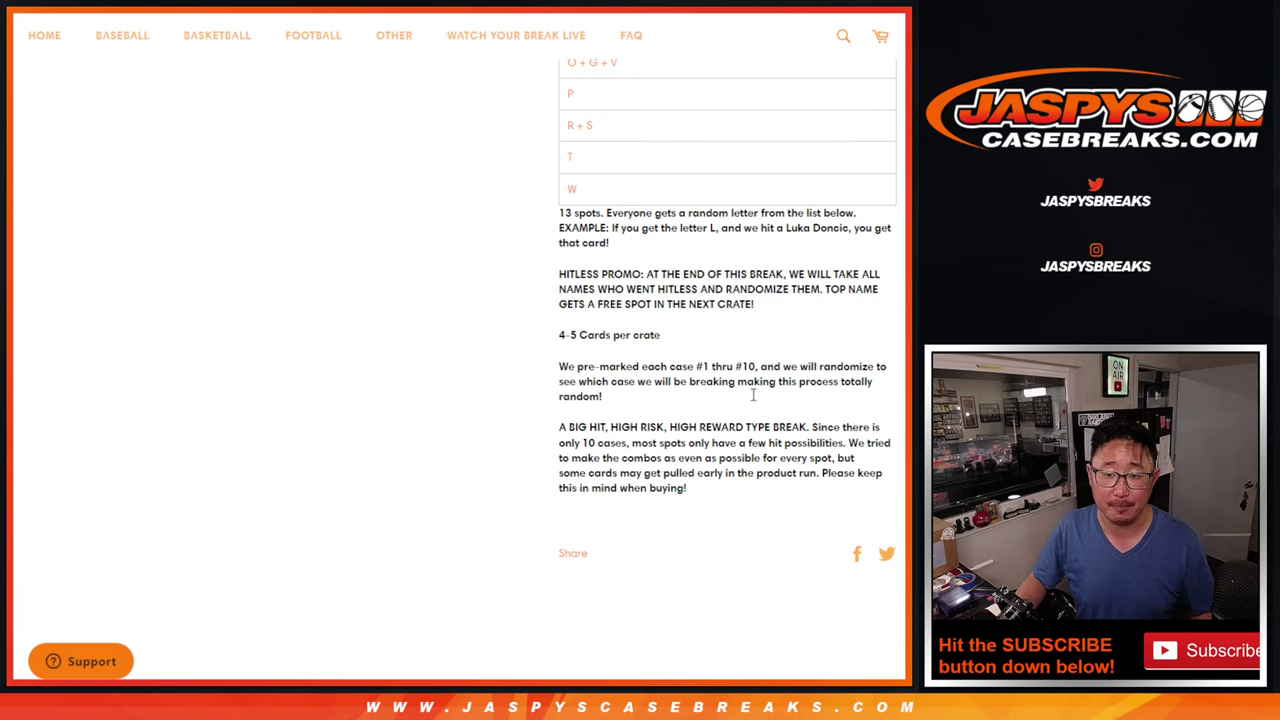
pyautogui.scroll(9, 721, 421)
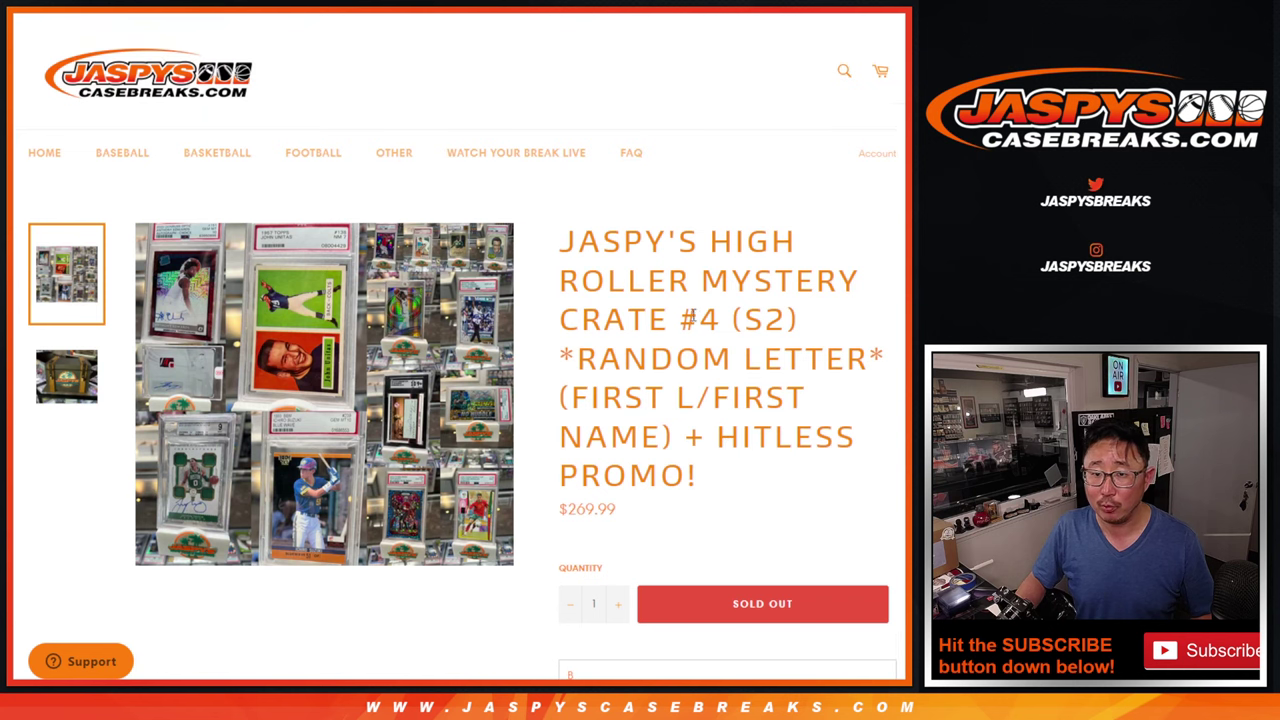
pyautogui.doubleClick(700, 318)
pyautogui.click(487, 344)
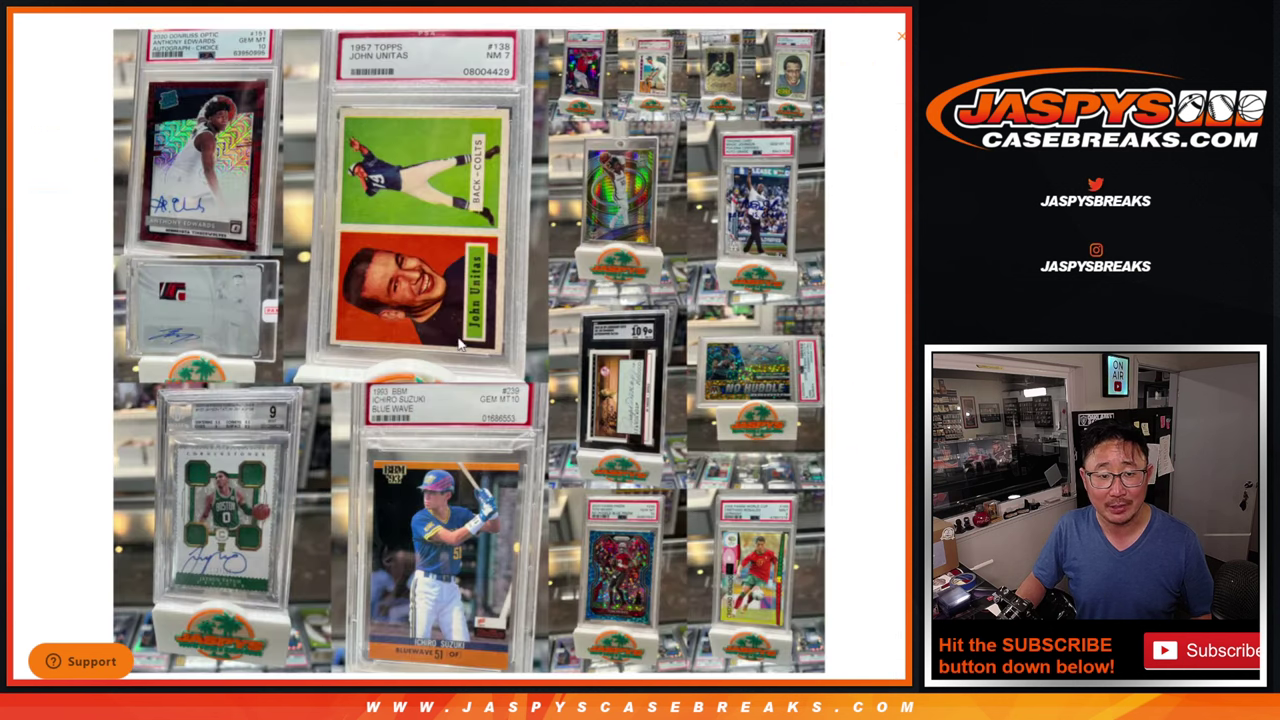
pyautogui.click(900, 42)
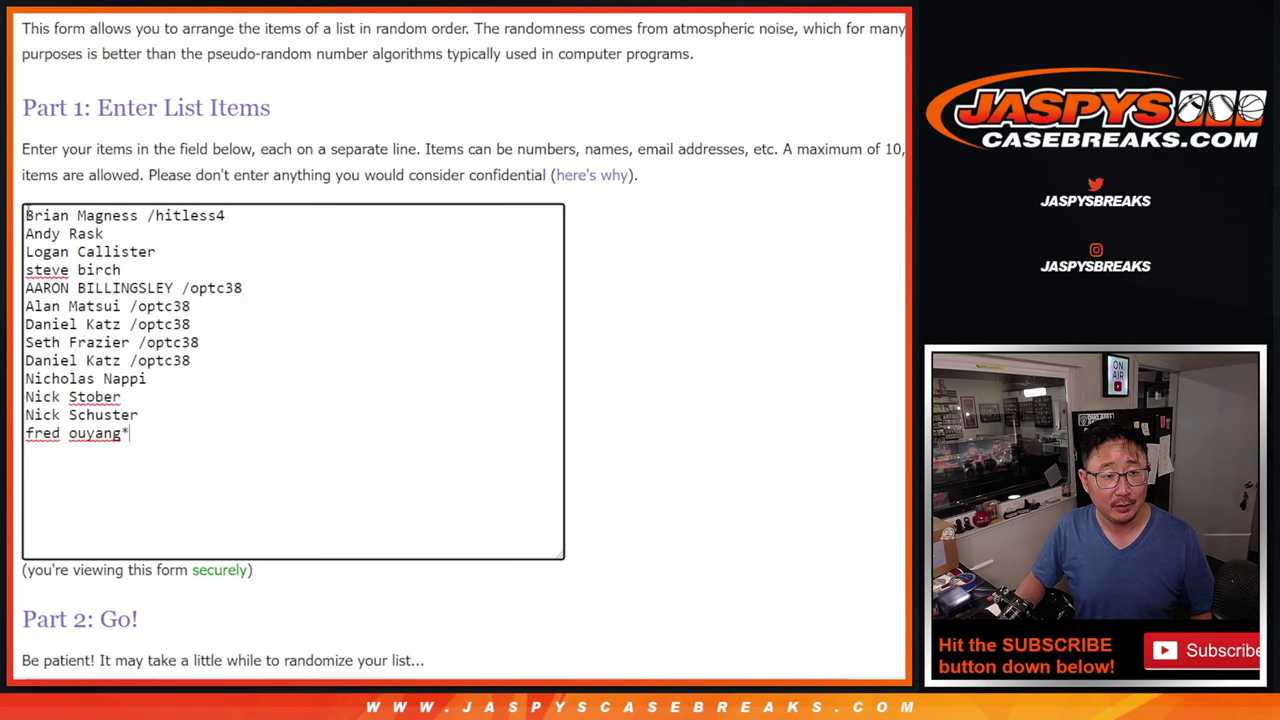
# Change the first buyer's tag from /hitless4 to /hitless3
pyautogui.keyDown('shift'); pyautogui.click(231, 212); pyautogui.keyUp('shift')
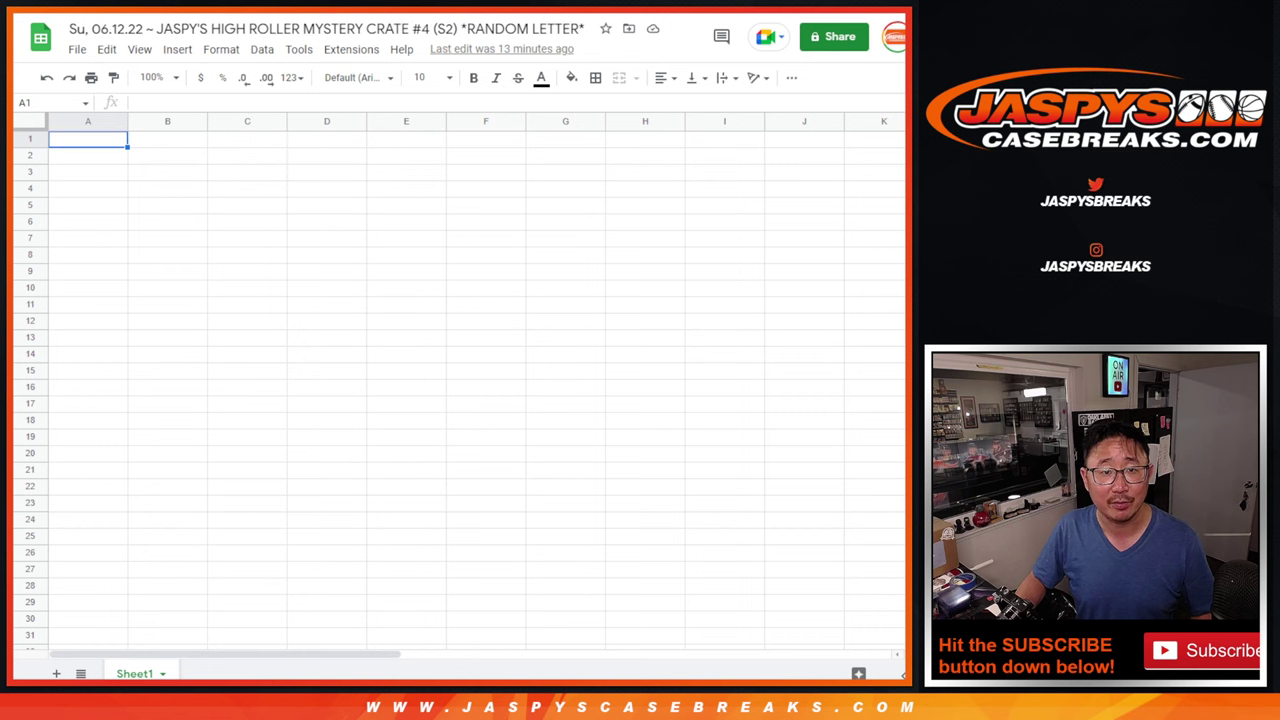
pyautogui.click(245, 212)
pyautogui.press('BackSpace')
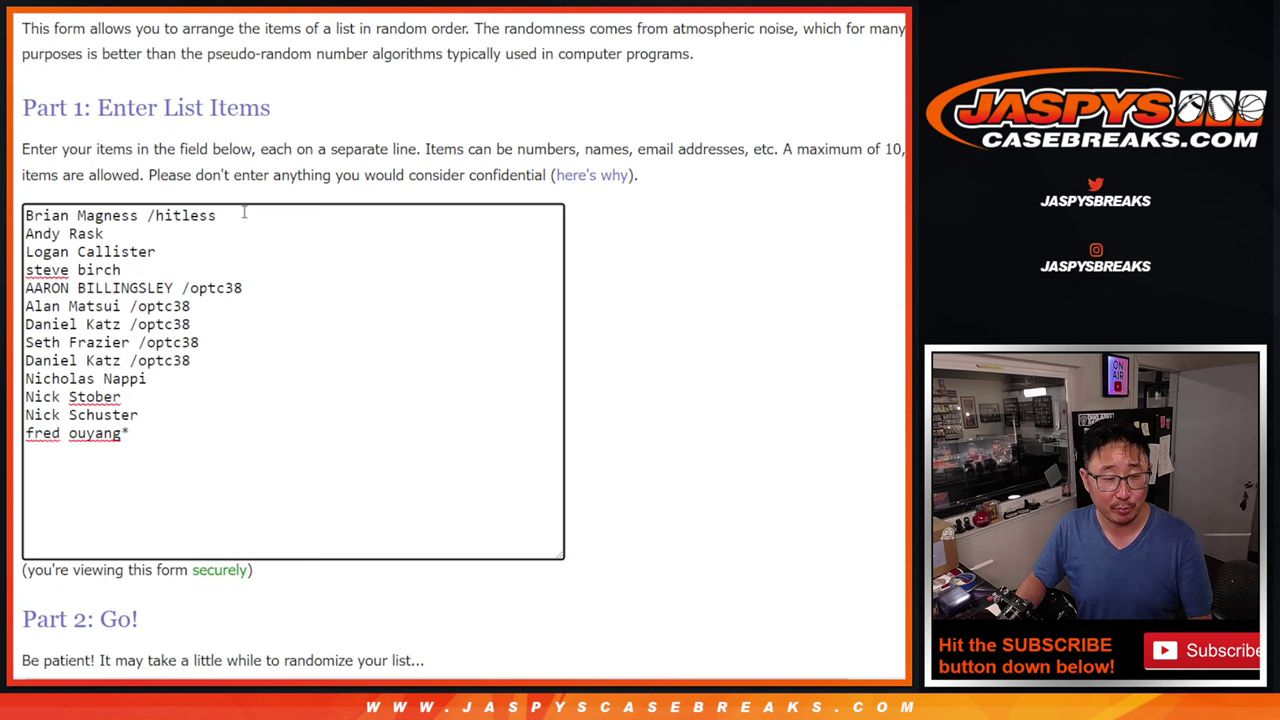
pyautogui.write('3')
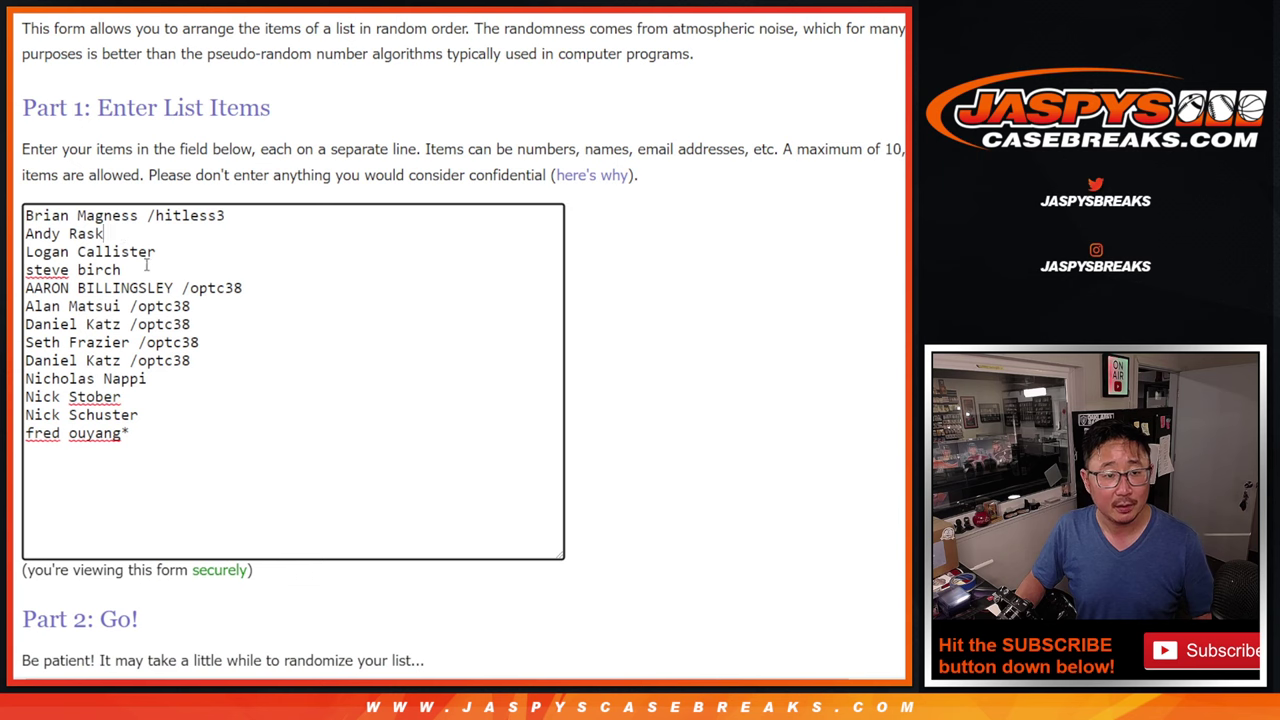
pyautogui.keyDown('shift'); pyautogui.click(147, 265); pyautogui.keyUp('shift')
pyautogui.moveTo(167, 384); pyautogui.dragTo(151, 441)
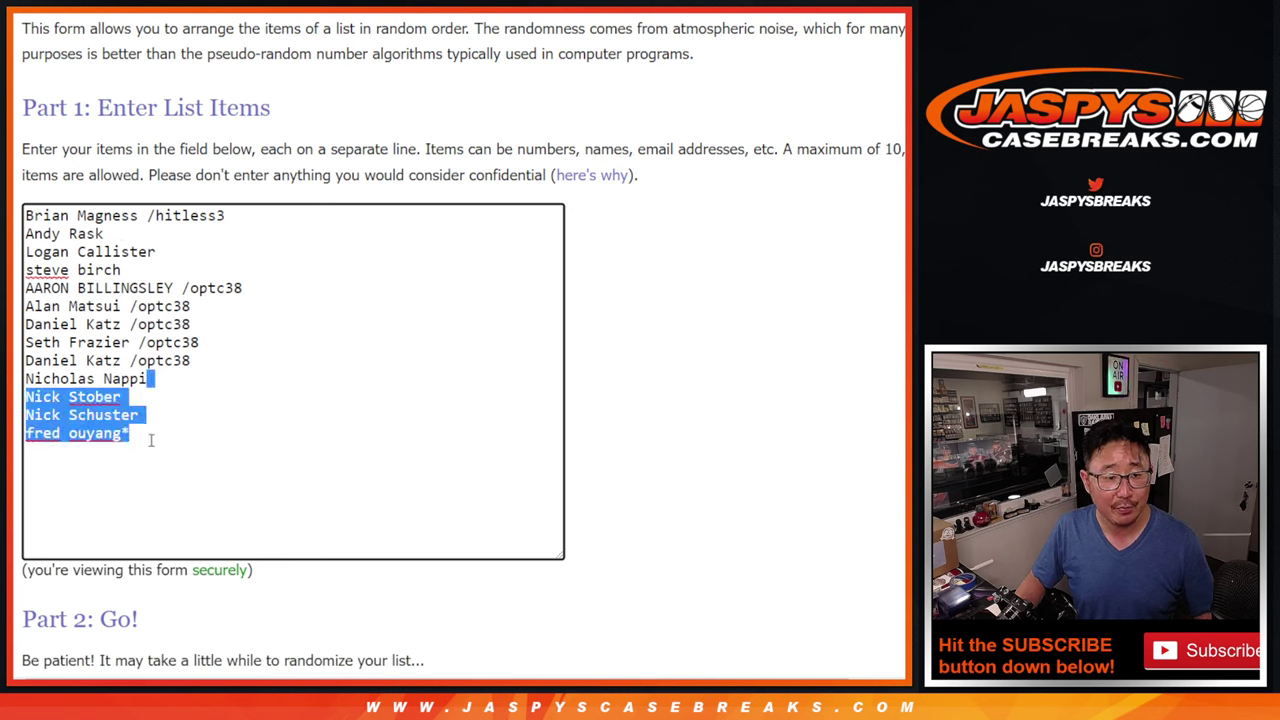
pyautogui.click(189, 287)
pyautogui.keyDown('shift'); pyautogui.click(185, 362); pyautogui.keyUp('shift')
pyautogui.click(255, 371)
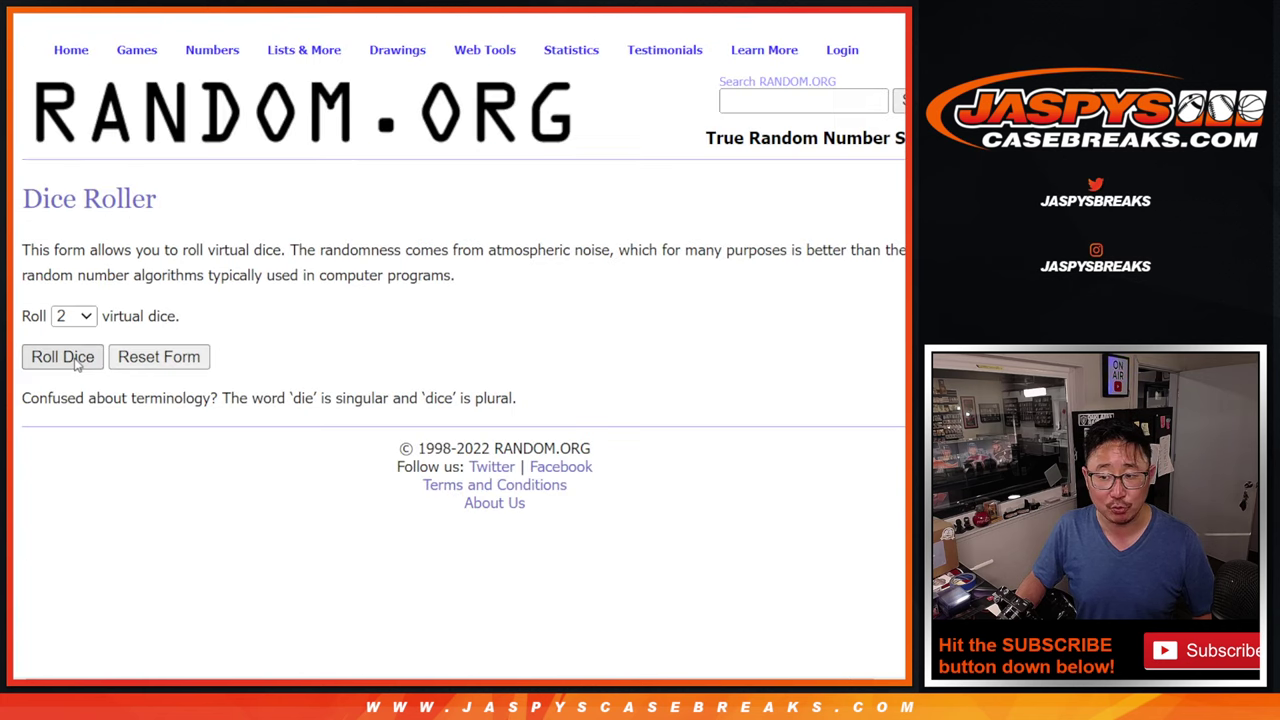
# Roll two dice (5 and 1), reshuffle the buyer list repeatedly, and select all 13 names
pyautogui.click(77, 360)
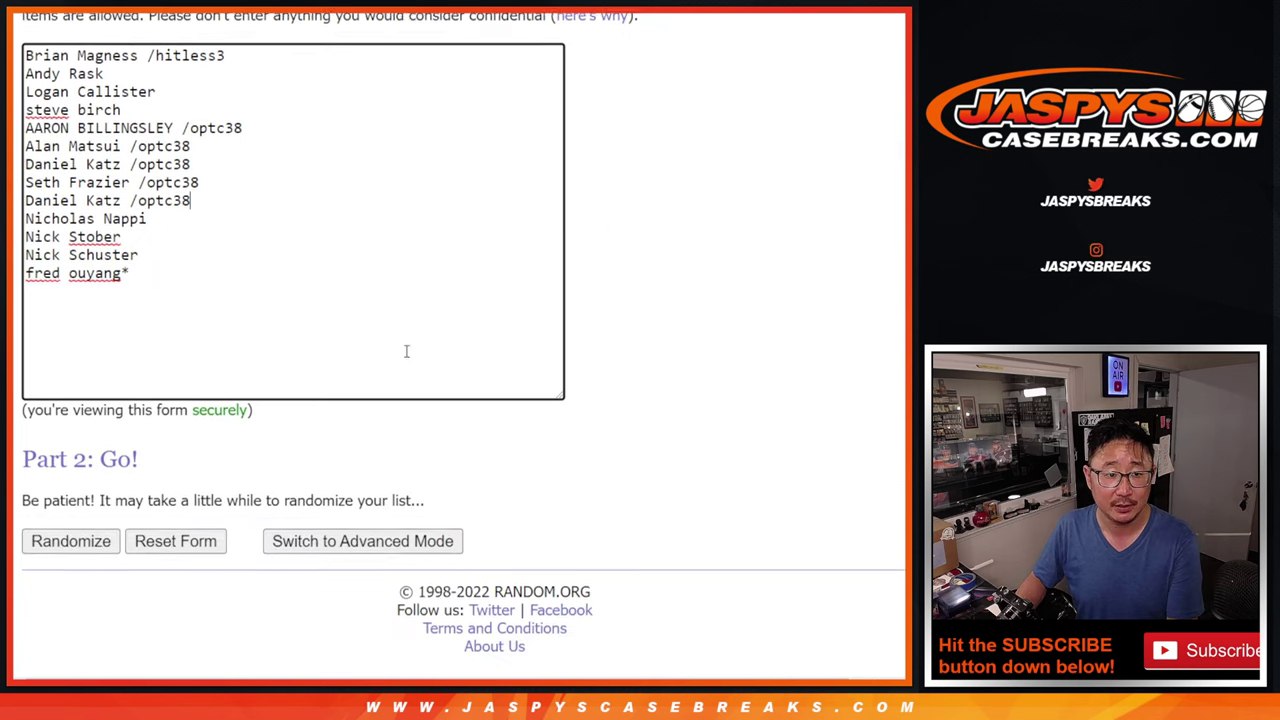
pyautogui.scroll(-1, 406, 351)
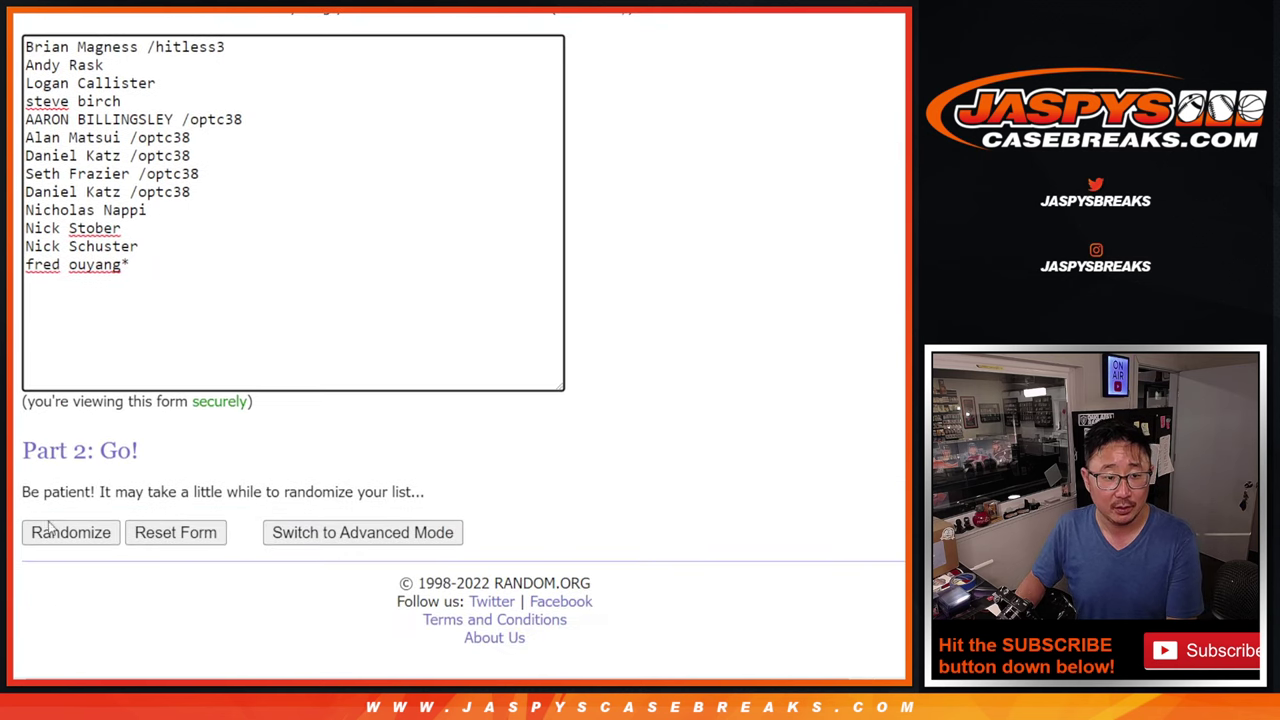
pyautogui.click(58, 533)
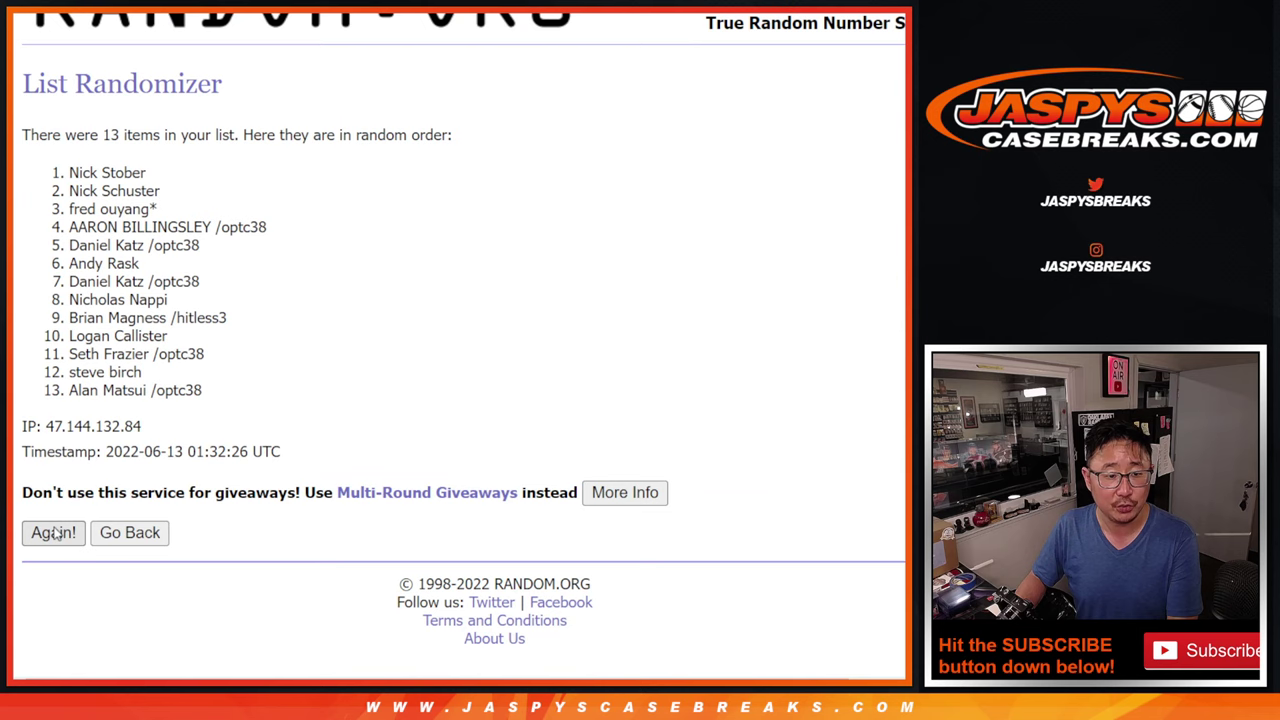
pyautogui.click(55, 533)
pyautogui.click(55, 533)
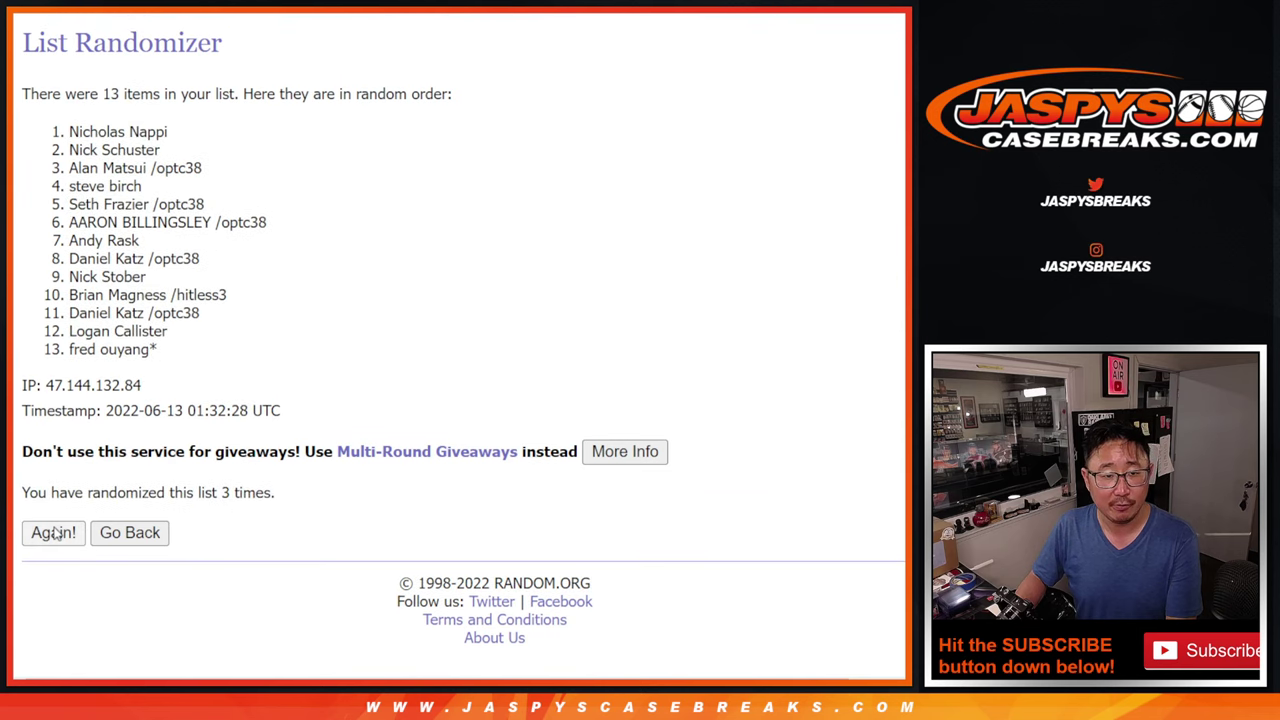
pyautogui.click(55, 533)
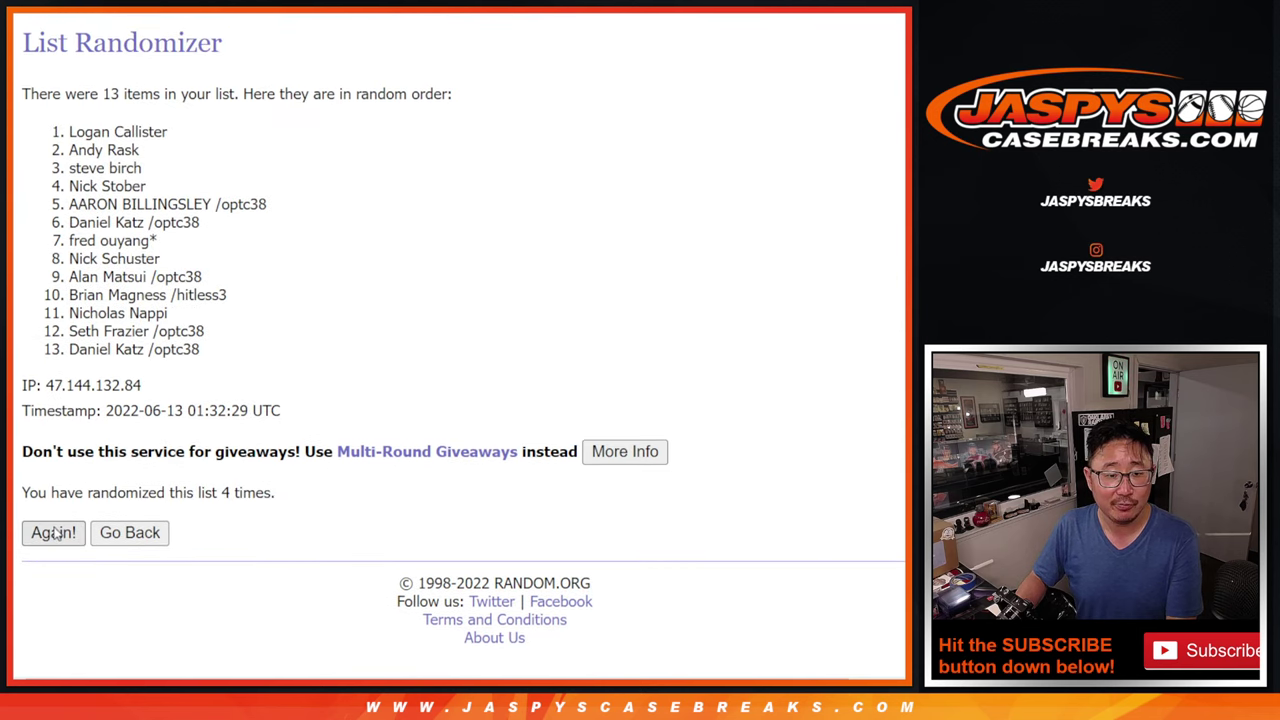
pyautogui.click(55, 533)
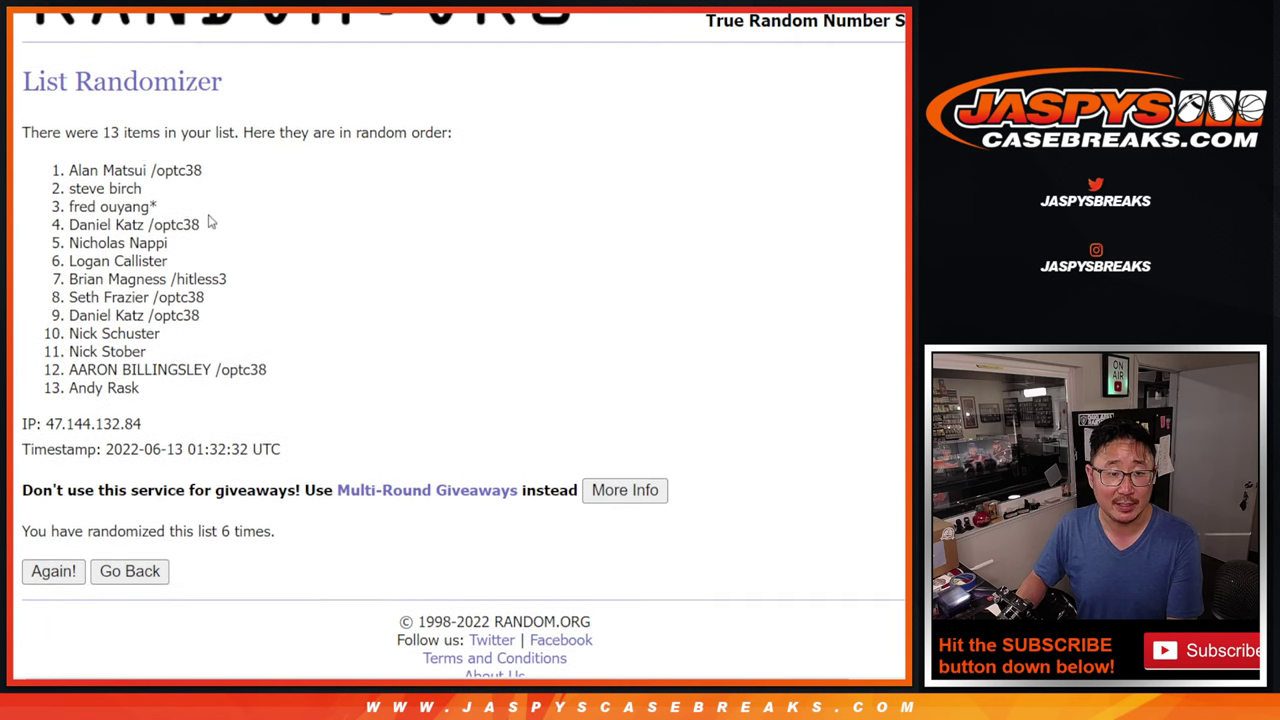
pyautogui.moveTo(68, 131)
pyautogui.mouseDown()
pyautogui.moveTo(114, 331)
pyautogui.moveTo(140, 350)
pyautogui.mouseUp()
pyautogui.hotkey('ctrl', 'c')
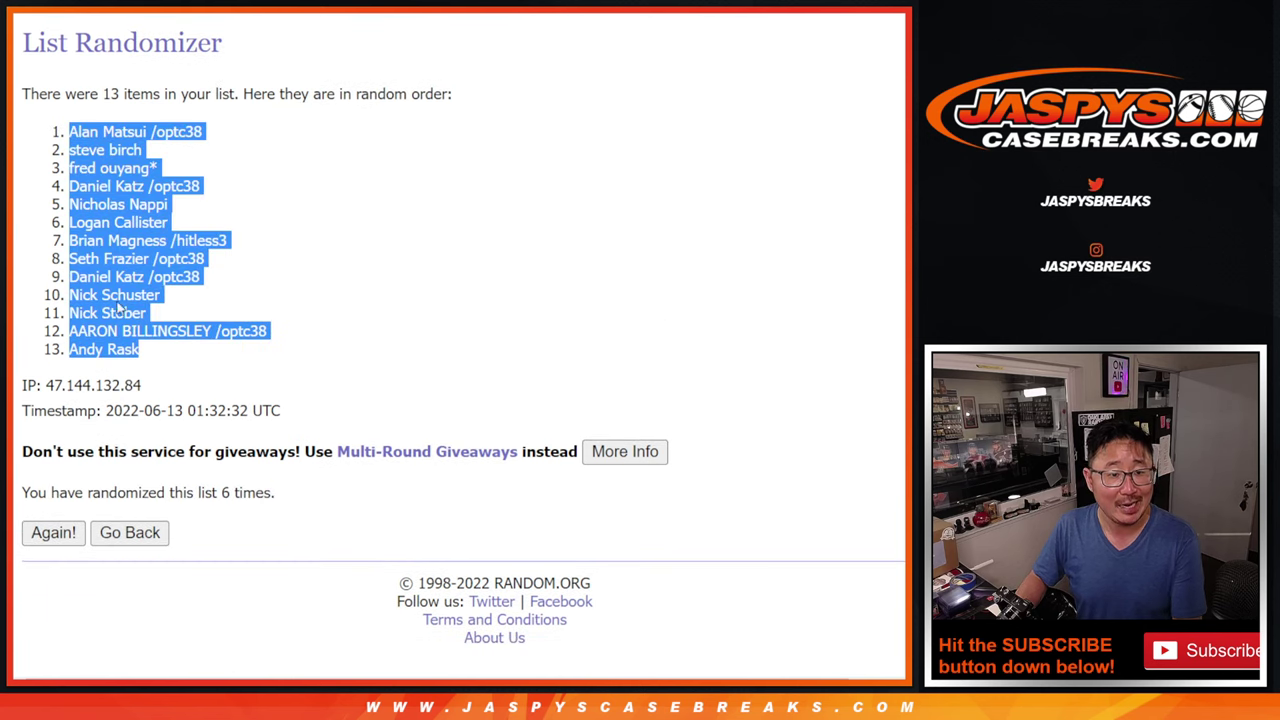
# Paste the shuffled buyer names into the spreadsheet starting at A1
pyautogui.hotkey('alt', 'Tab')
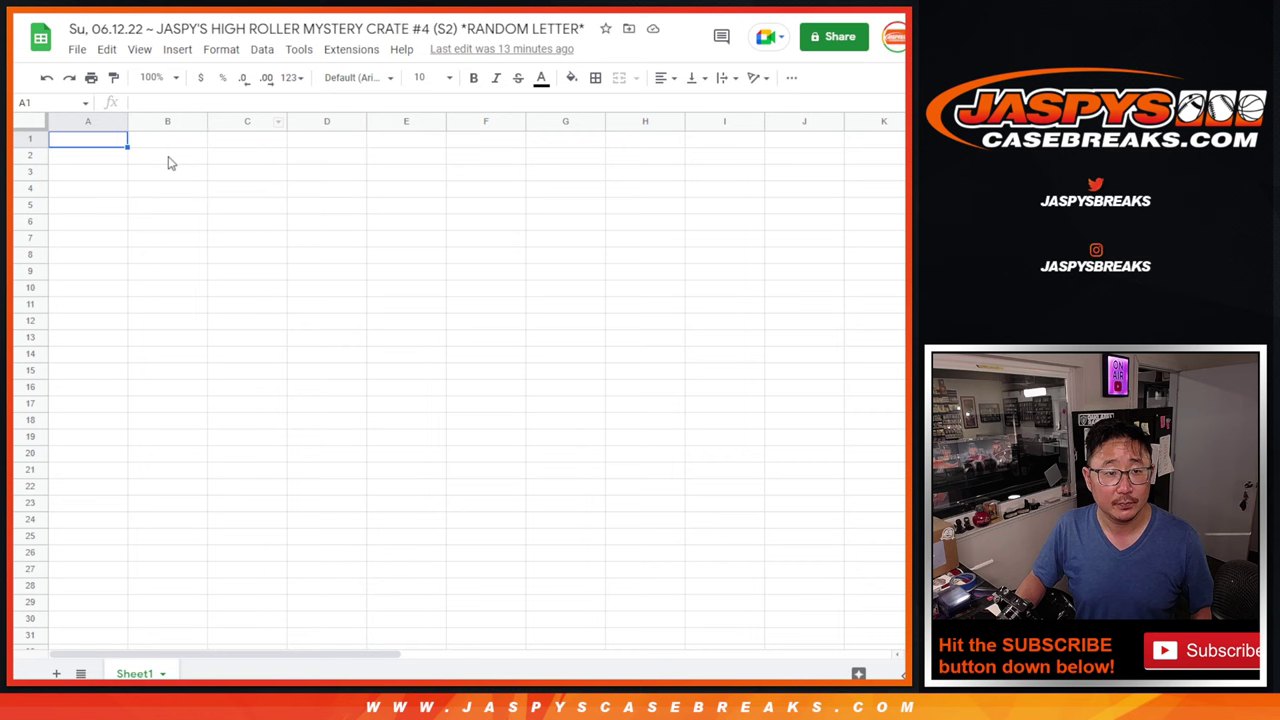
pyautogui.hotkey('ctrl', 'v')
pyautogui.hotkey('alt', 'Tab')
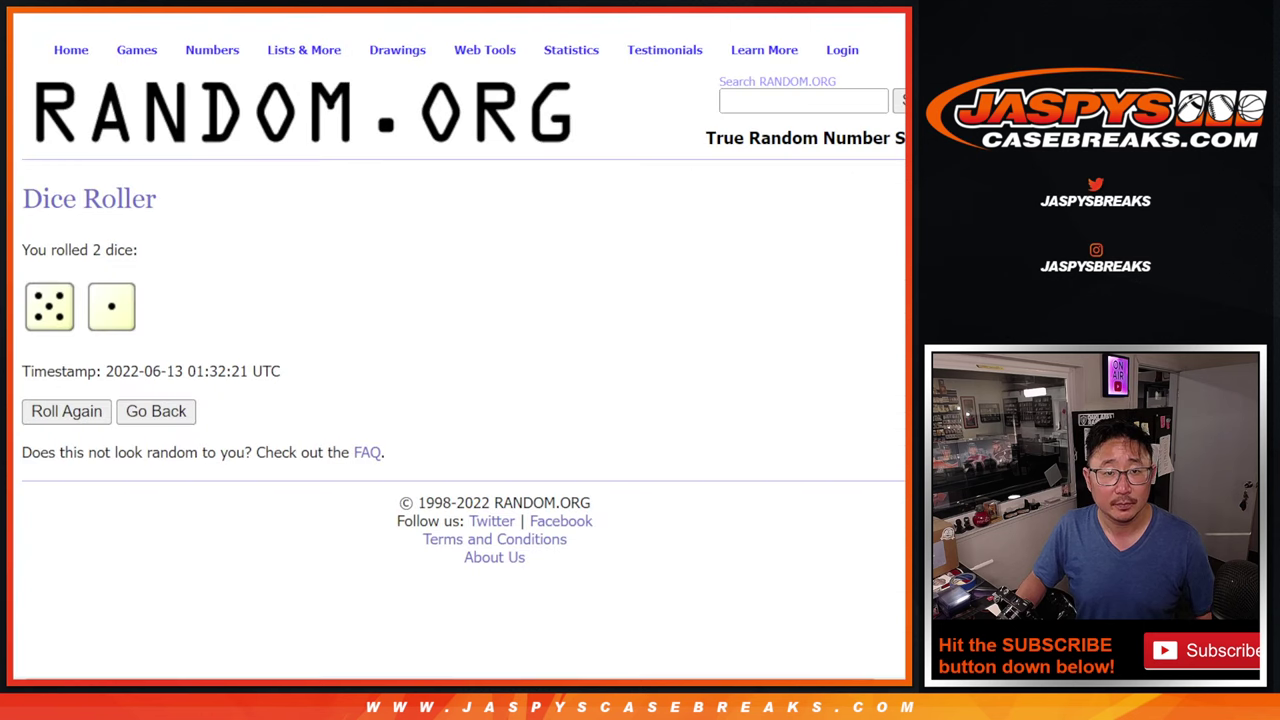
pyautogui.hotkey('alt', 'Tab')
pyautogui.hotkey('alt', 'Tab')
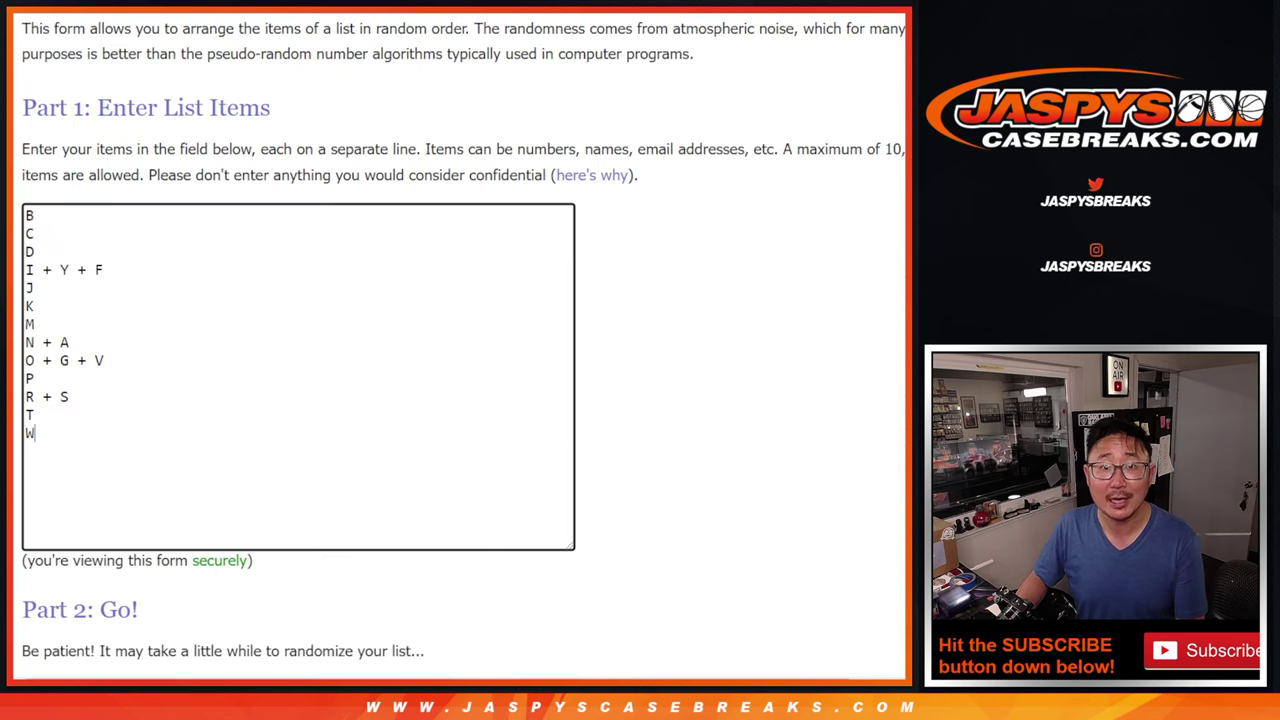
# Shuffle the 13 letter spots six times and select the final randomized list
pyautogui.scroll(-3, 634, 329)
pyautogui.click(45, 537)
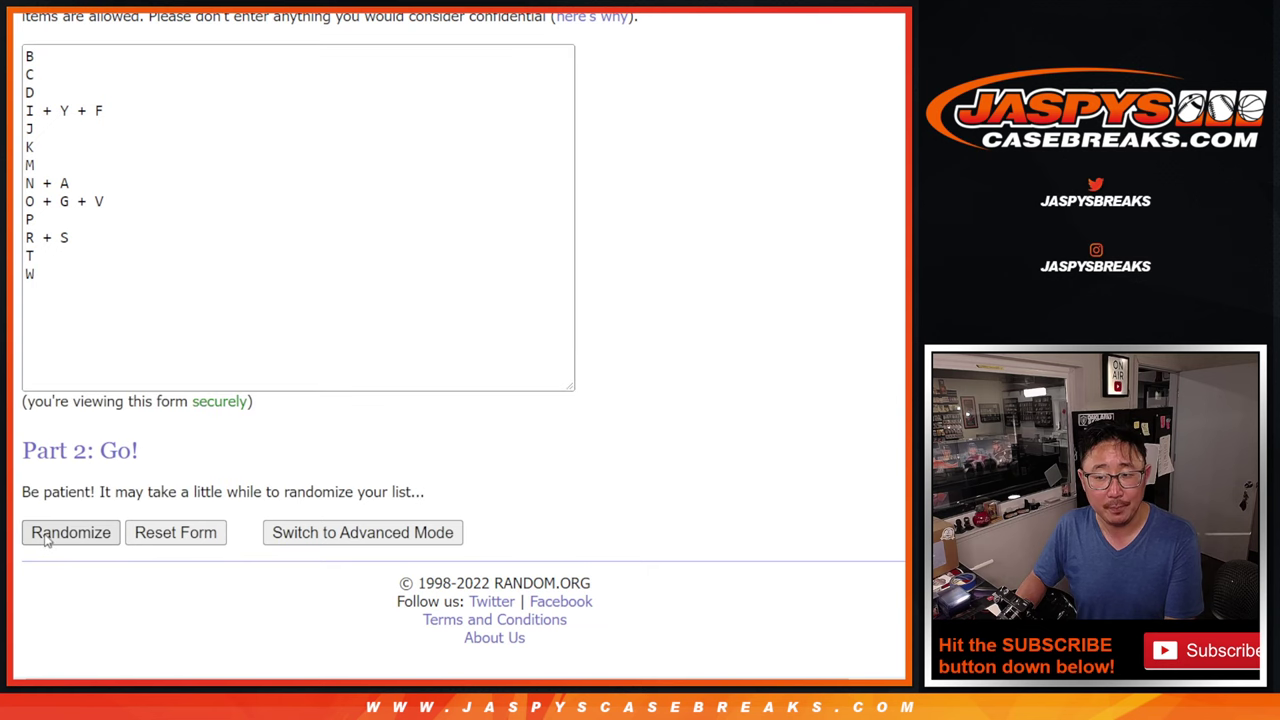
pyautogui.click(45, 537)
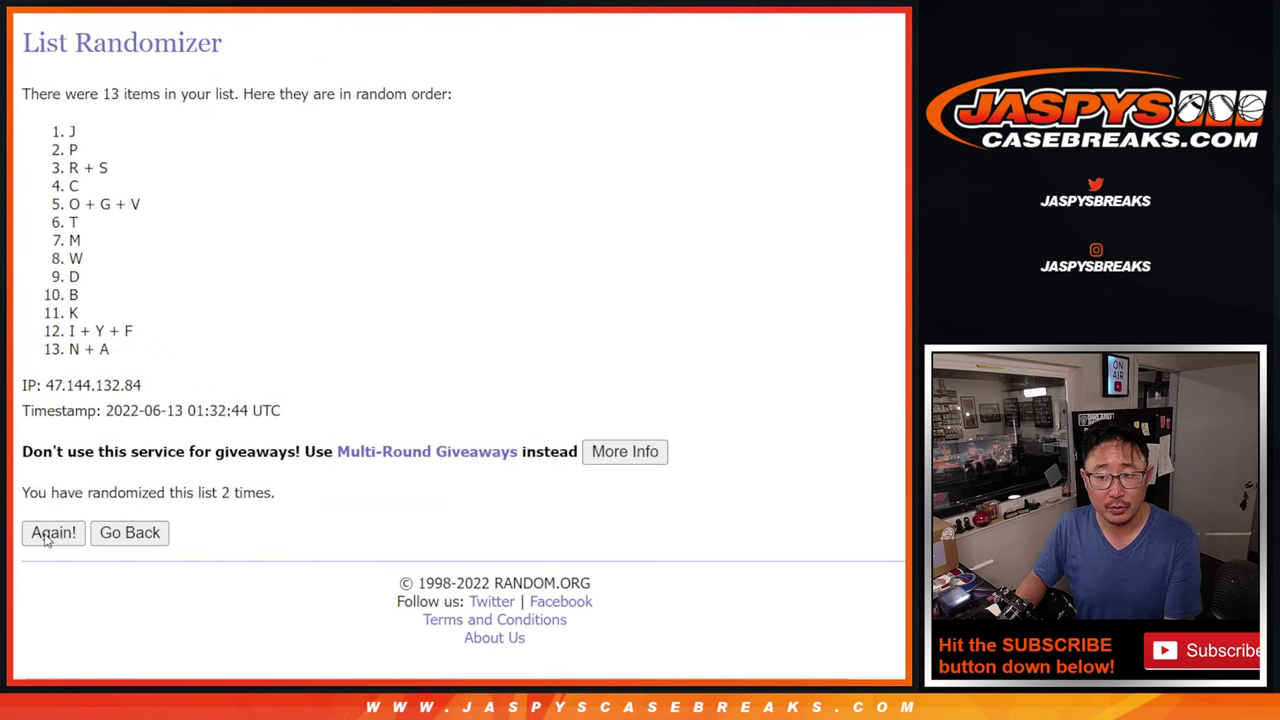
pyautogui.click(45, 537)
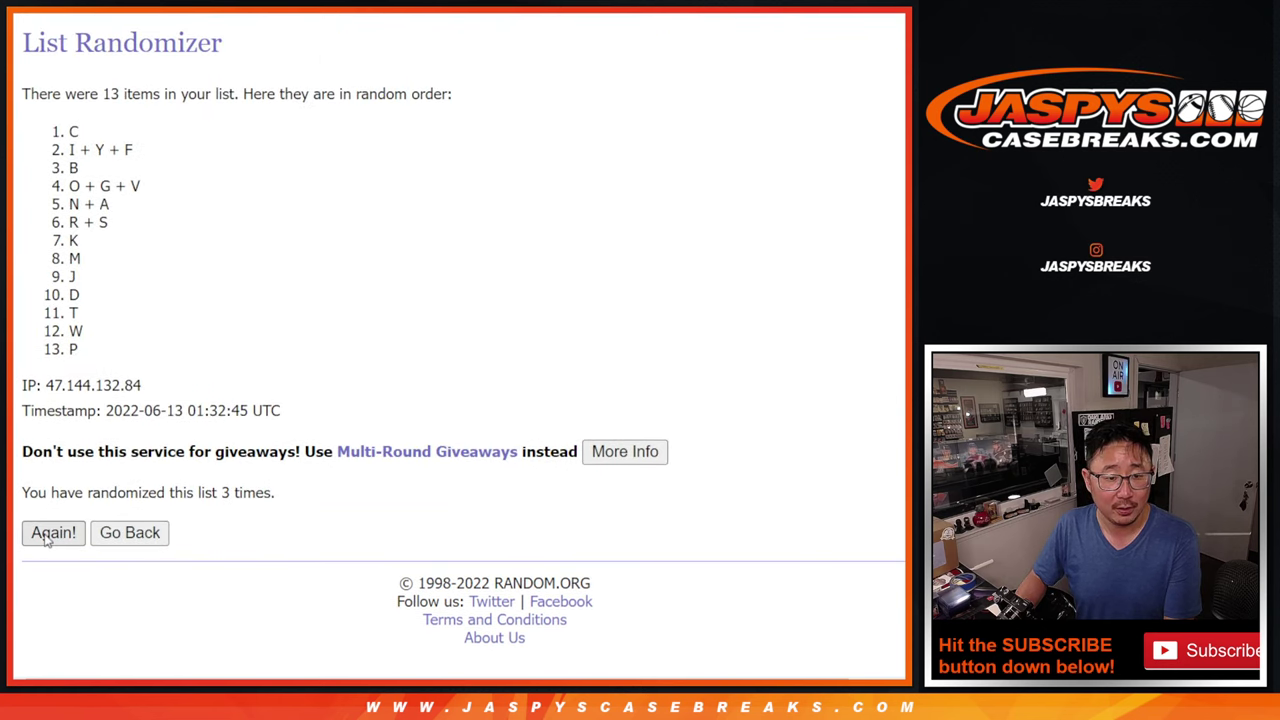
pyautogui.click(45, 537)
pyautogui.click(45, 537)
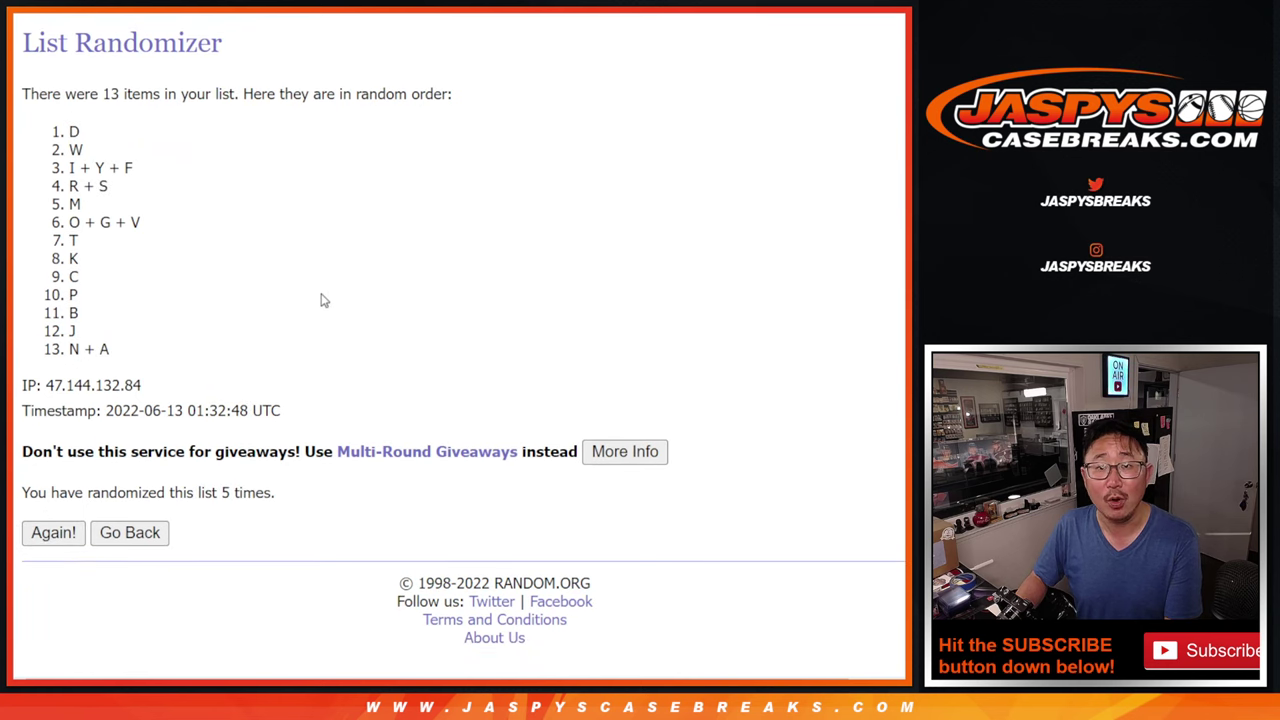
pyautogui.press('F5')
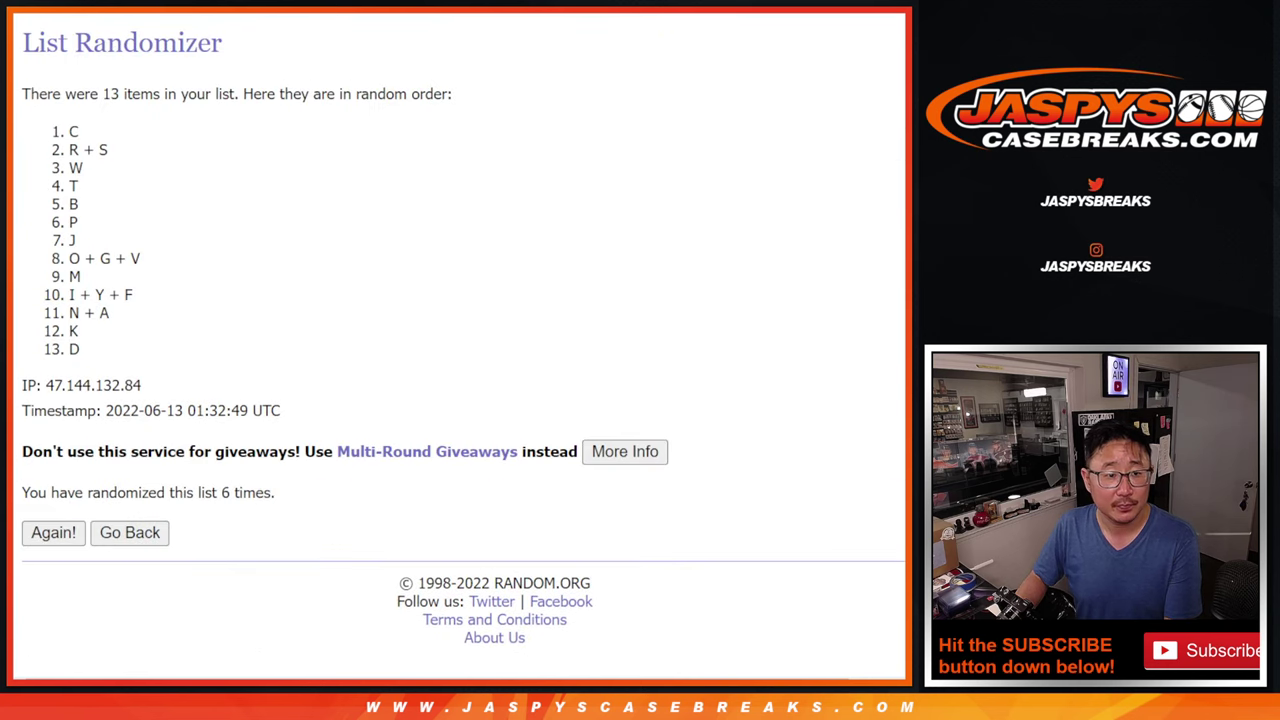
pyautogui.click(236, 380)
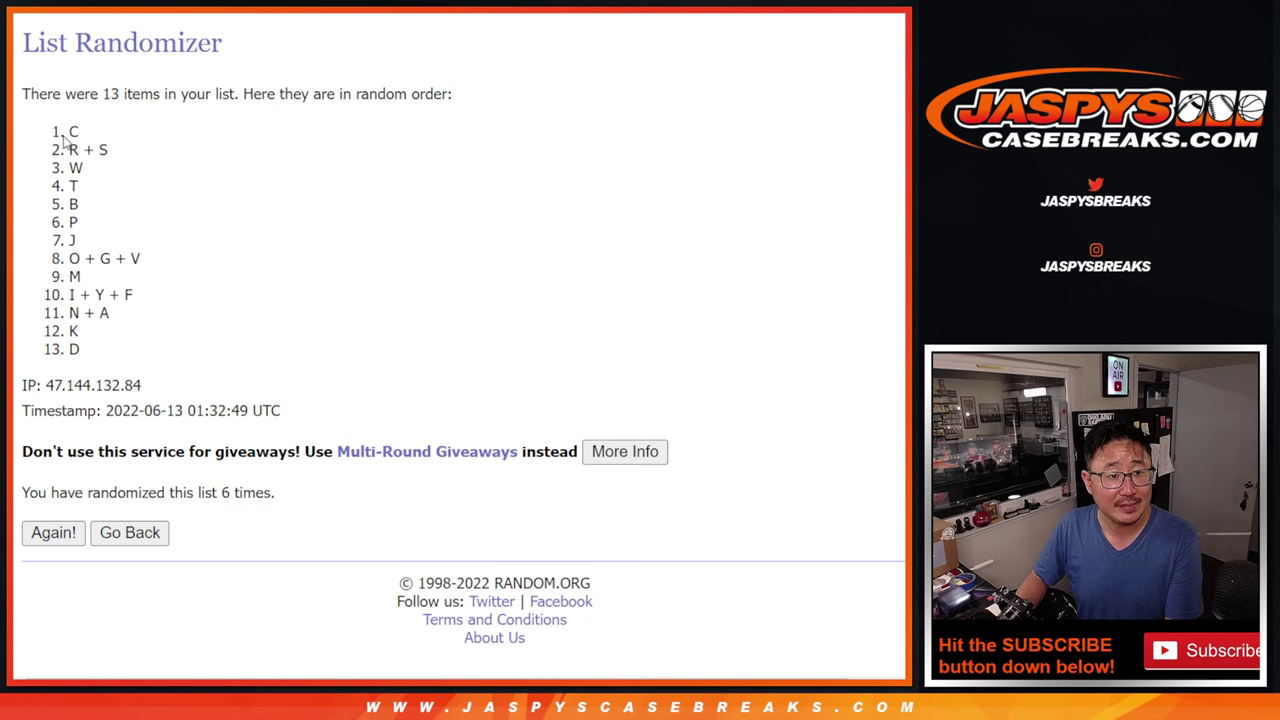
pyautogui.moveTo(64, 142); pyautogui.dragTo(104, 361)
pyautogui.hotkey('ctrl', 'c')
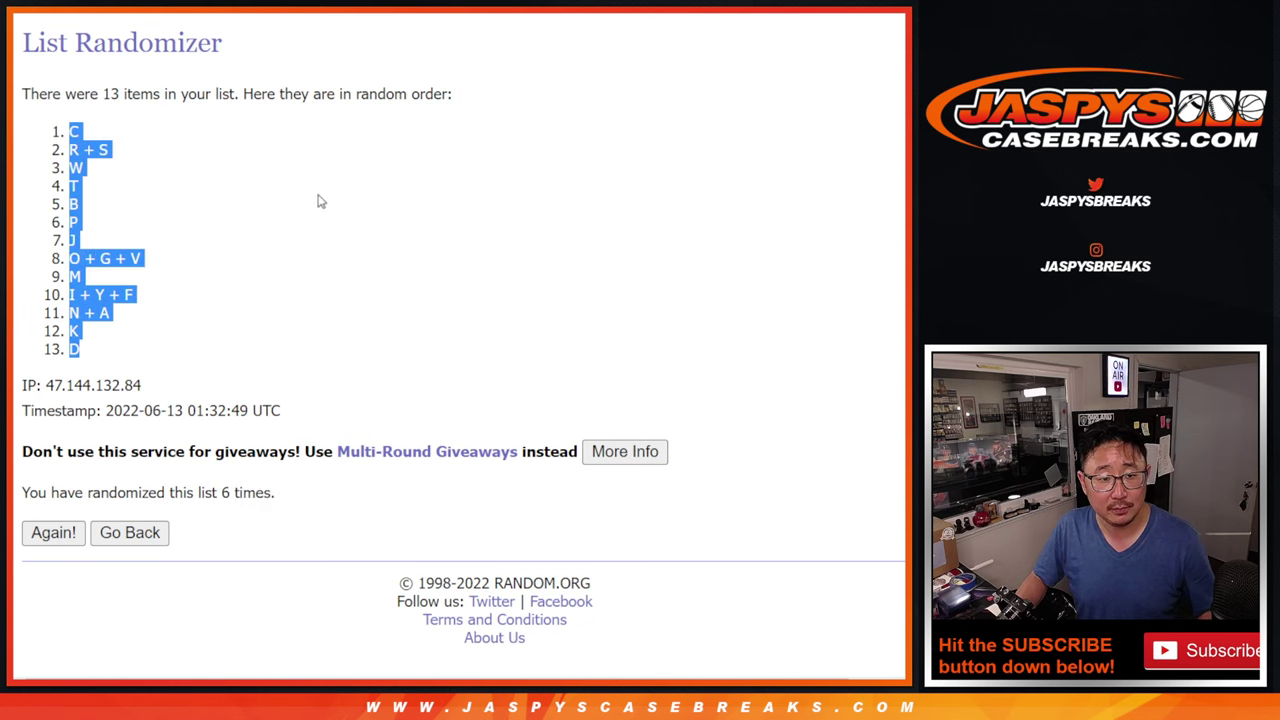
pyautogui.hotkey('alt', 'Tab')
# Paste the letters into column B, set the sheet to Vollkorn 18, and autofit column A
pyautogui.click(167, 139)
pyautogui.hotkey('ctrl', 'v')
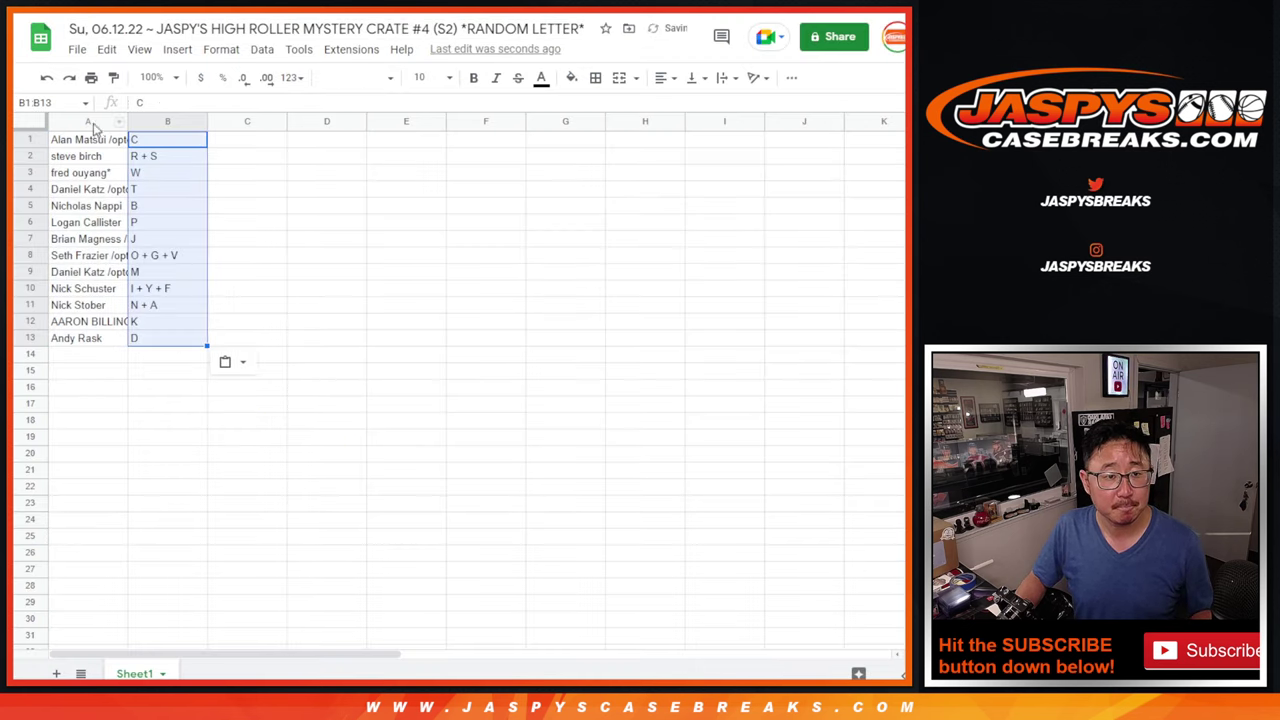
pyautogui.click(30, 121)
pyautogui.click(355, 77)
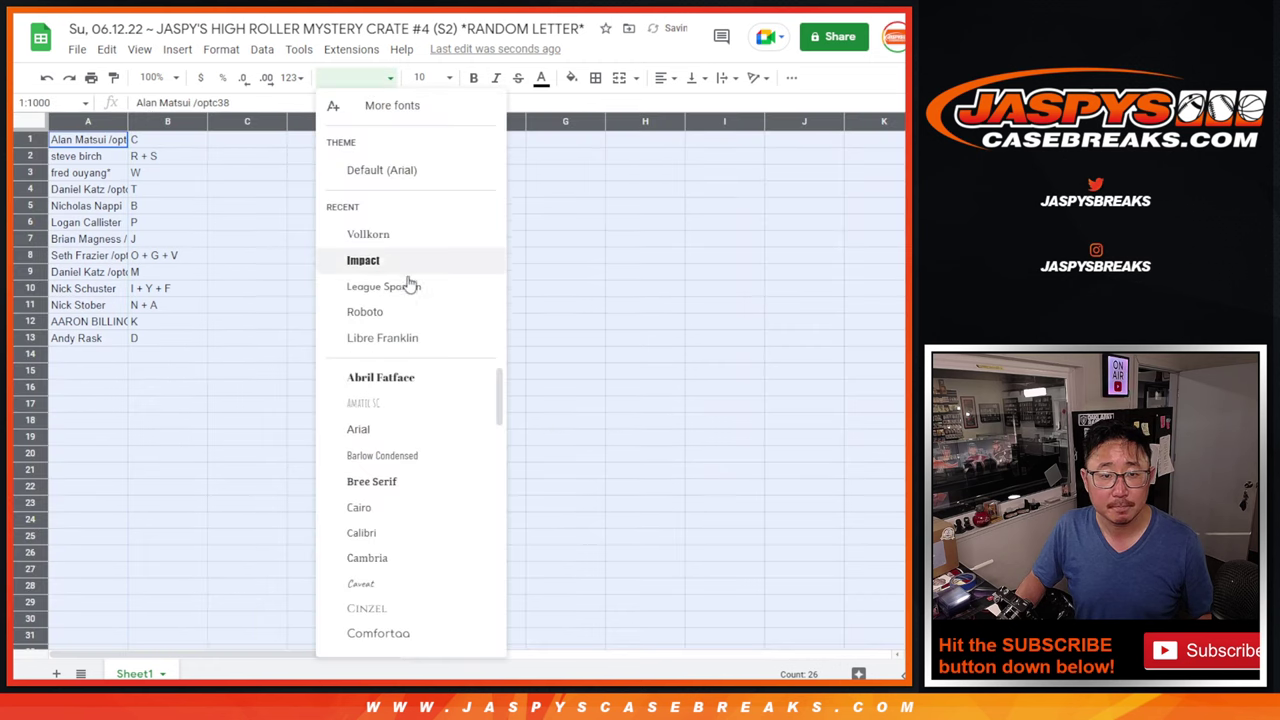
pyautogui.click(383, 234)
pyautogui.click(428, 77)
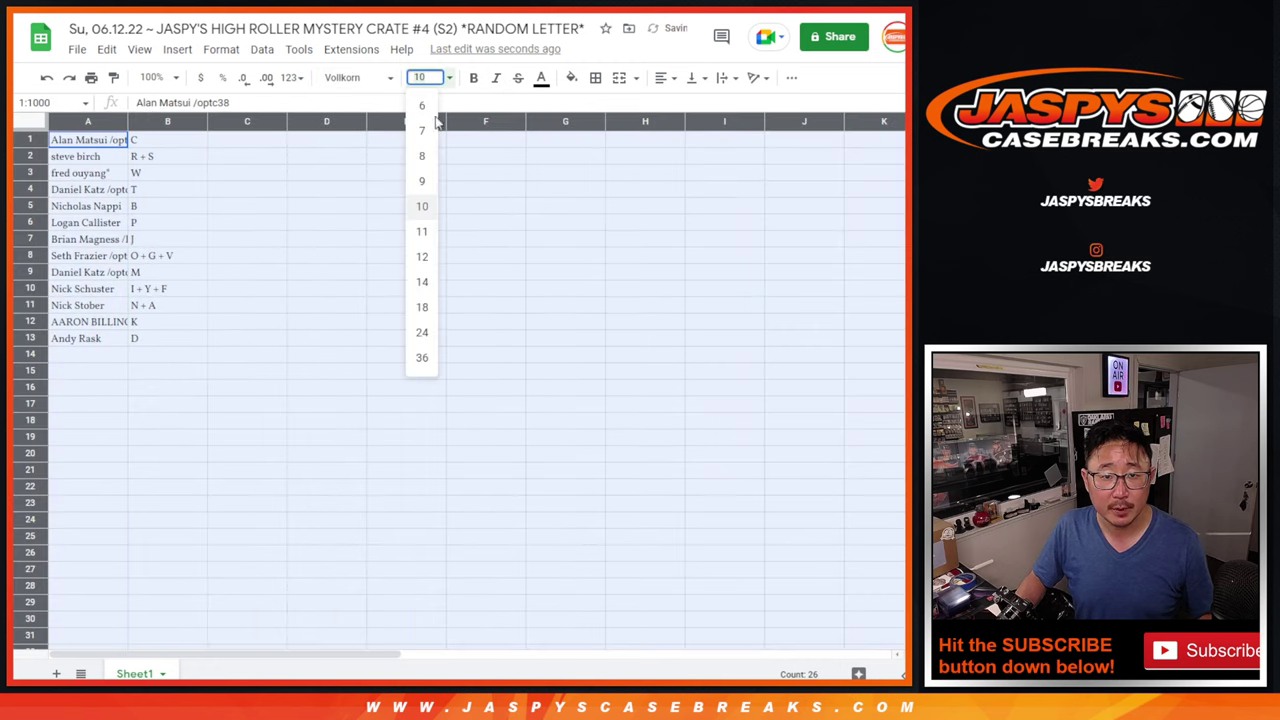
pyautogui.click(422, 307)
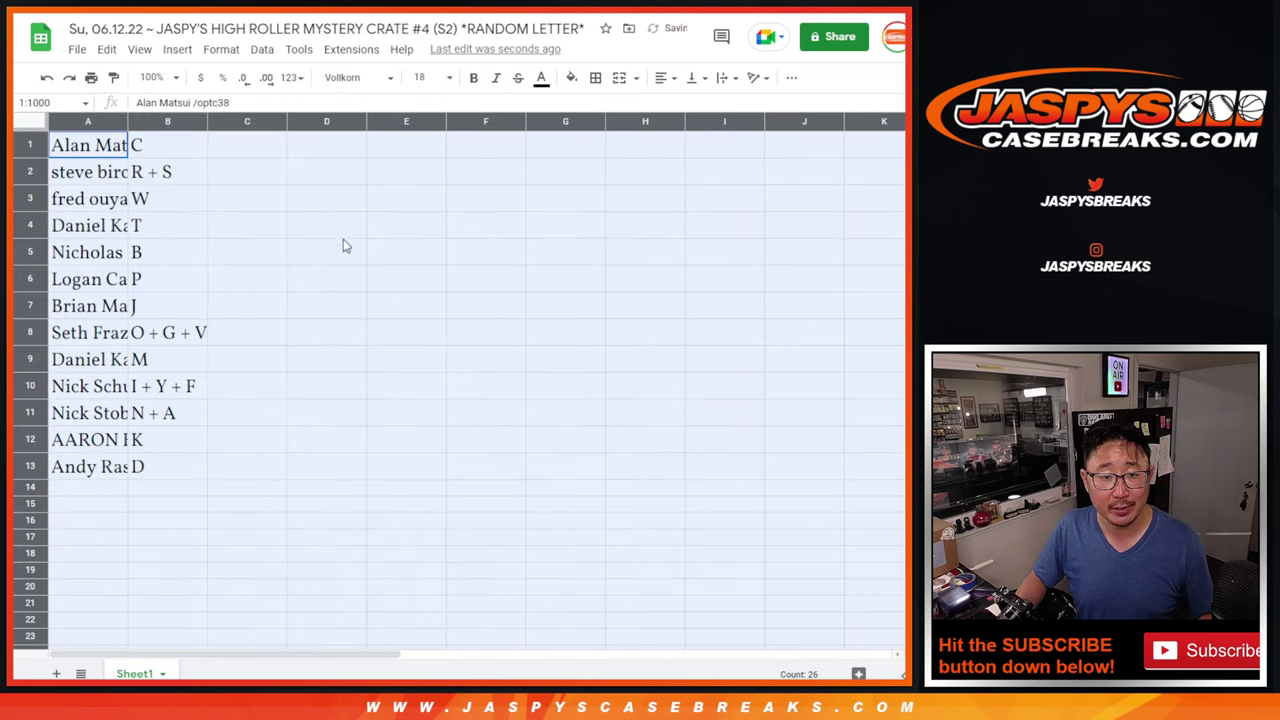
pyautogui.doubleClick(127, 121)
# Review each buyer's letter pairing row by row from row 2 to row 13
pyautogui.click(27, 170)
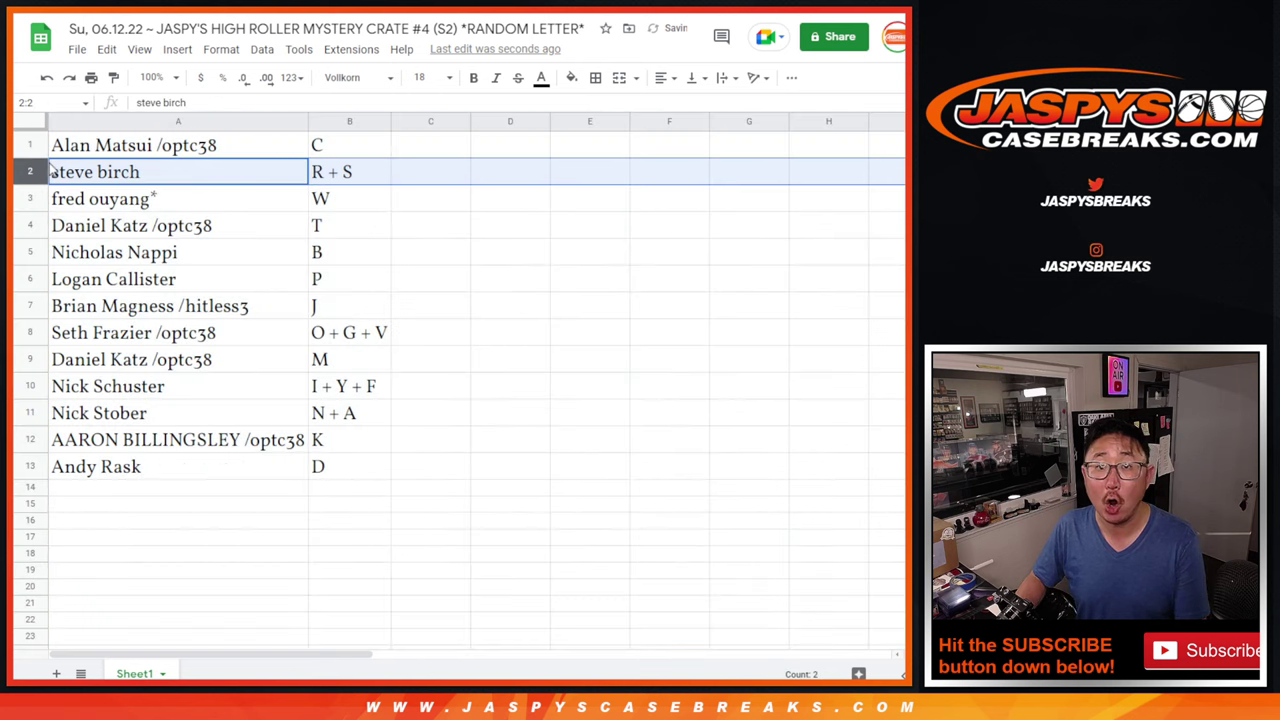
pyautogui.click(28, 198)
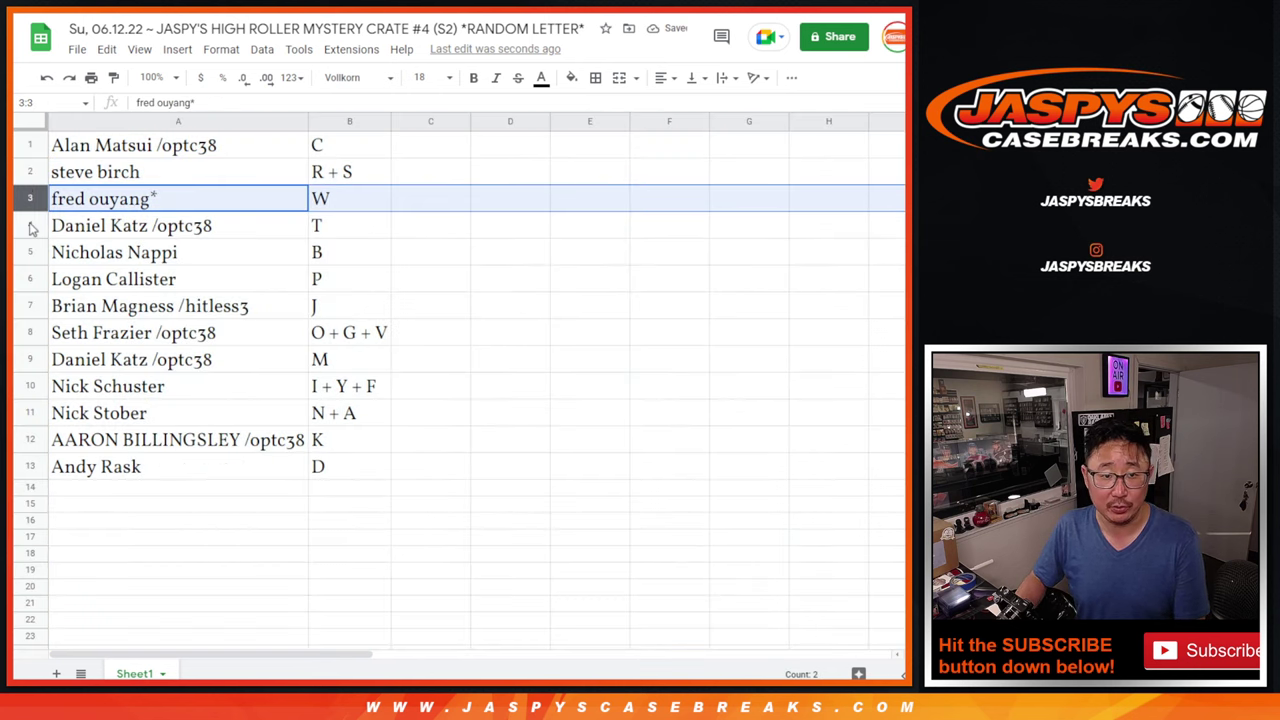
pyautogui.click(30, 226)
pyautogui.click(30, 252)
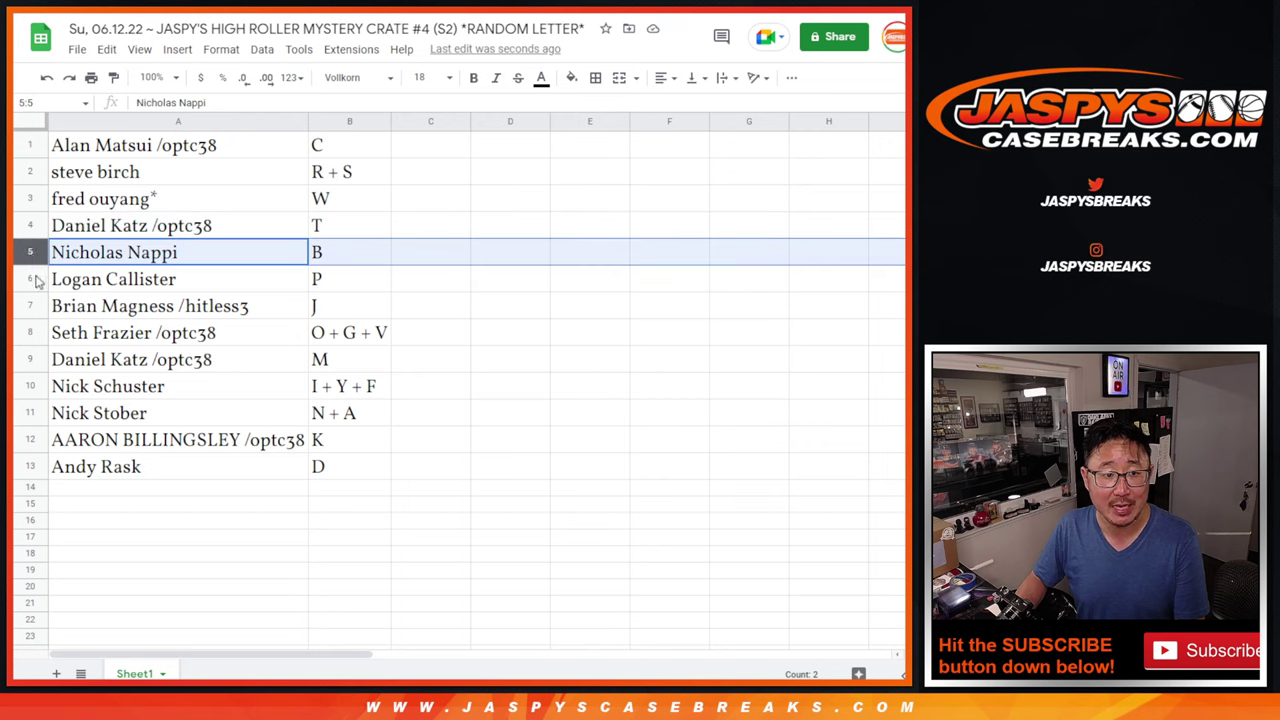
pyautogui.click(31, 279)
pyautogui.click(31, 305)
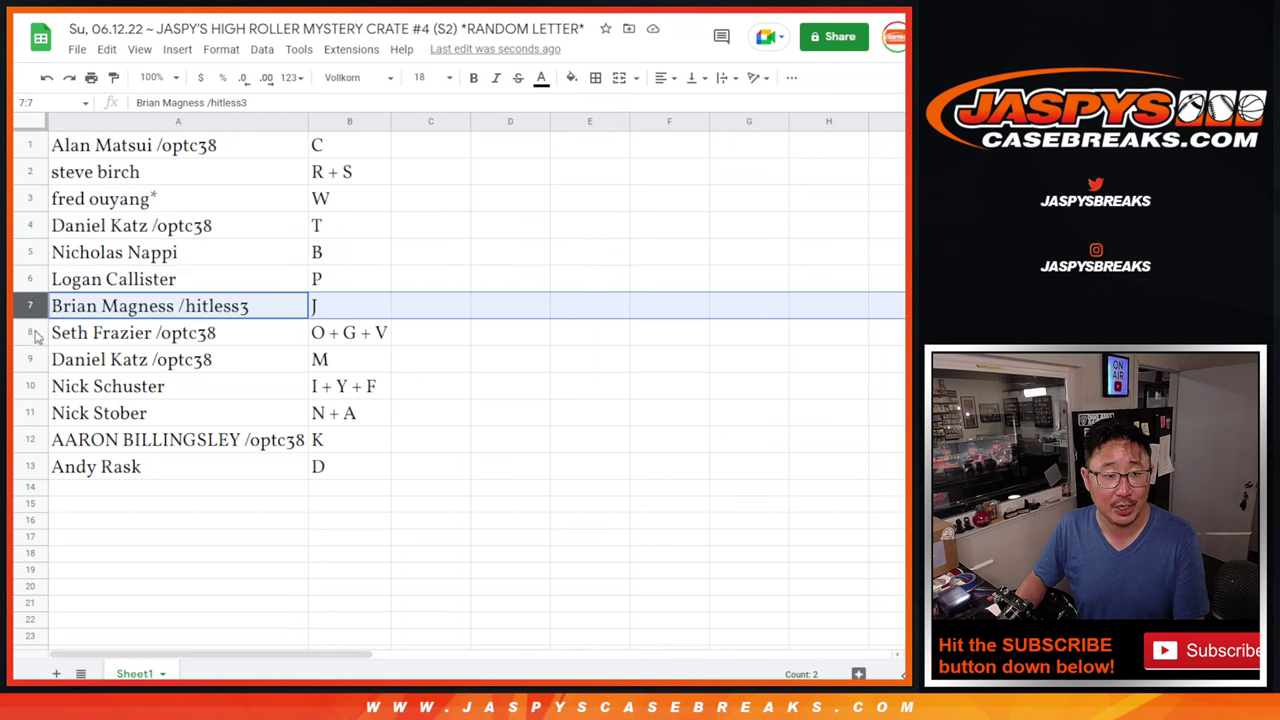
pyautogui.click(33, 332)
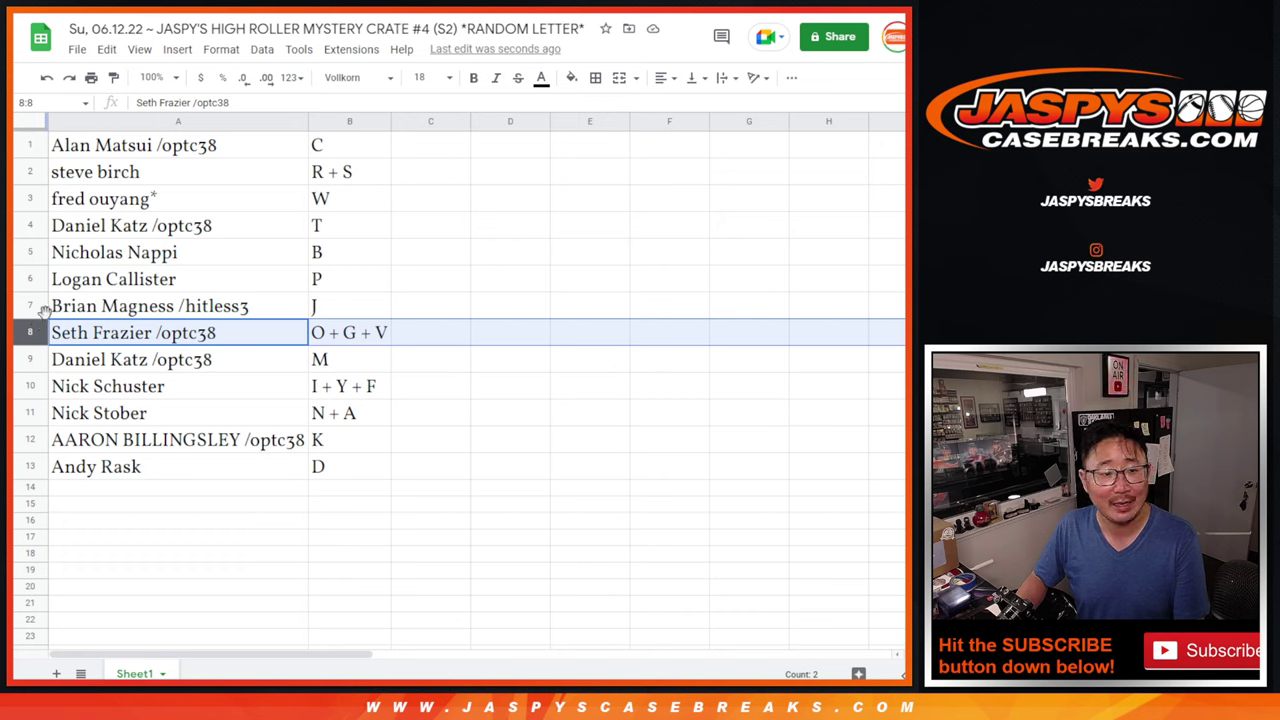
pyautogui.click(33, 359)
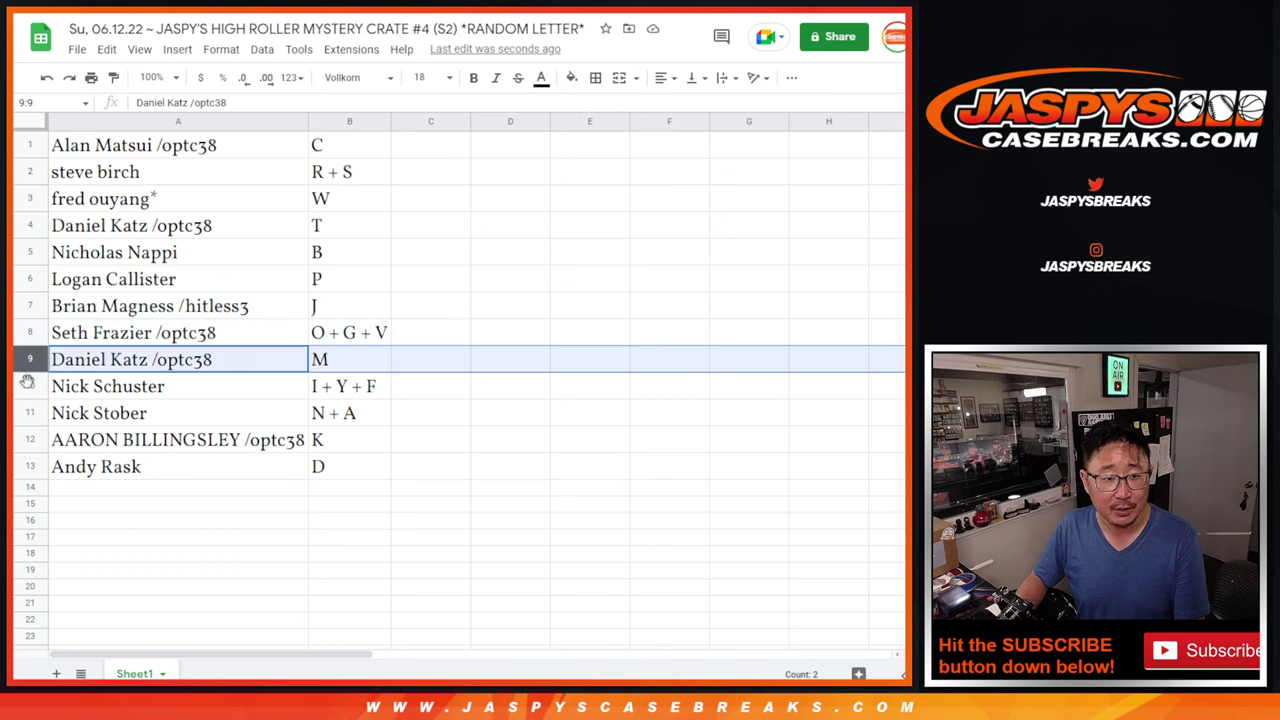
pyautogui.click(28, 384)
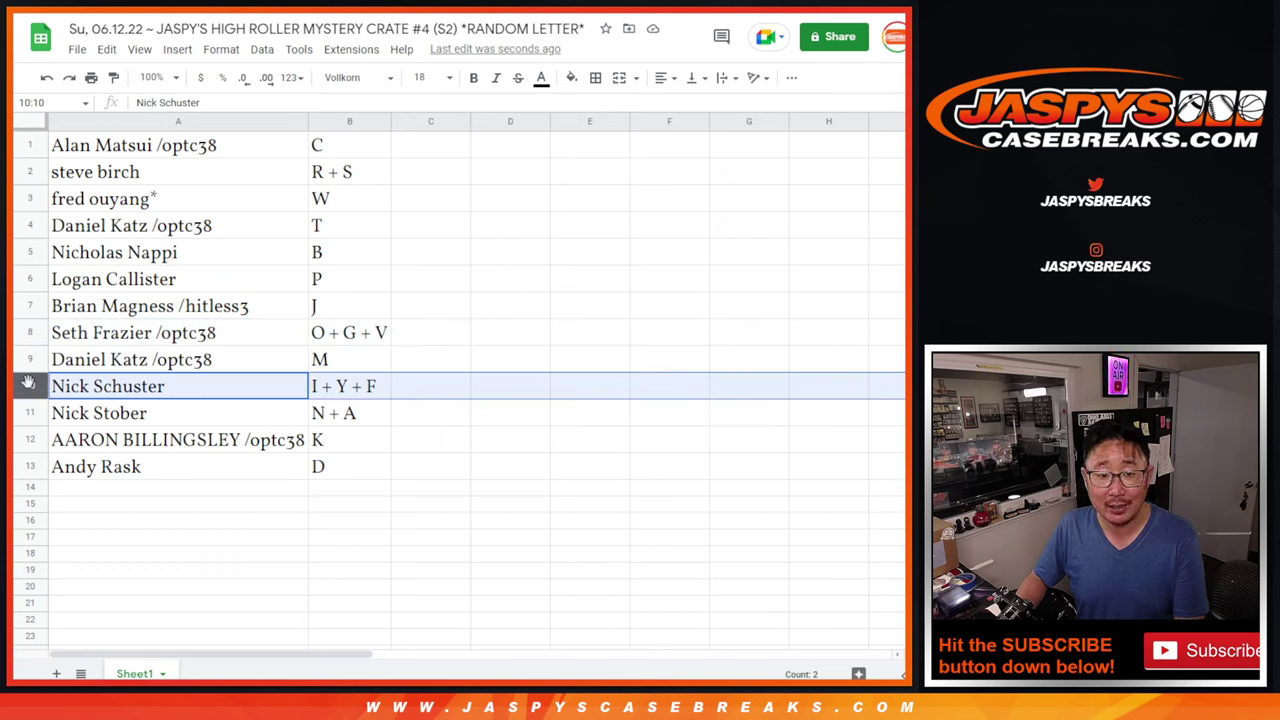
pyautogui.click(31, 410)
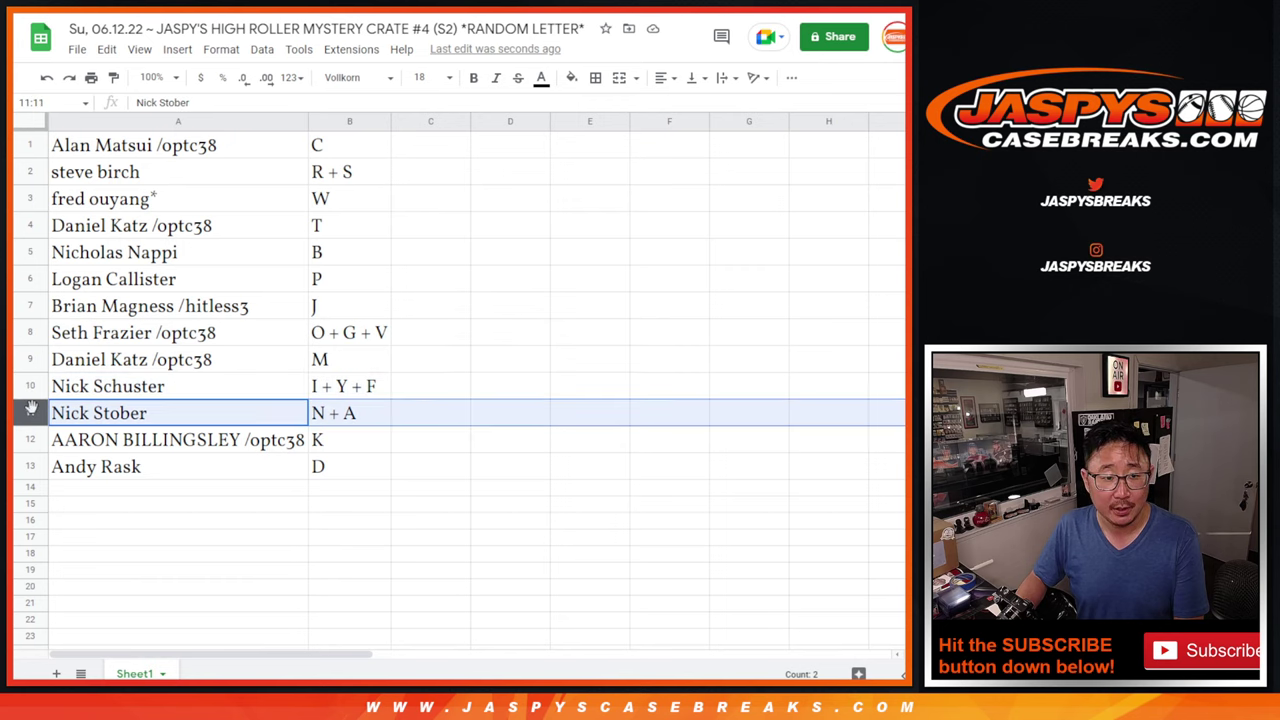
pyautogui.click(33, 440)
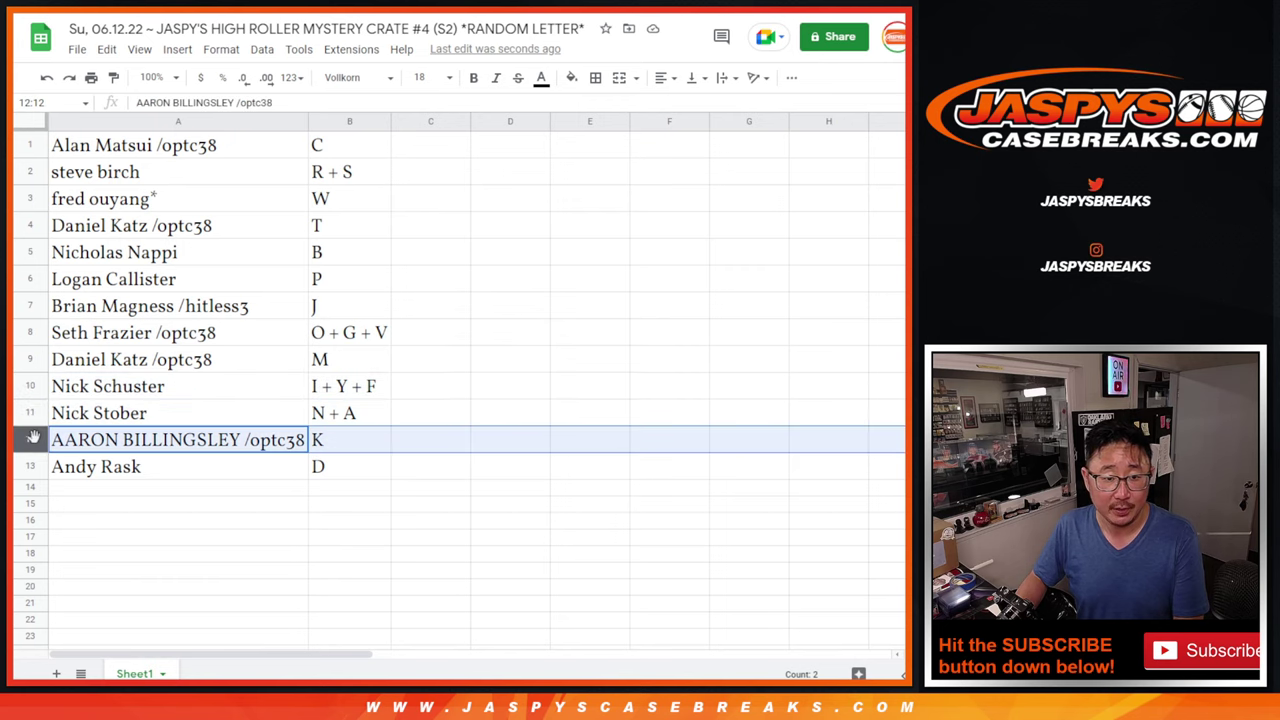
pyautogui.click(34, 467)
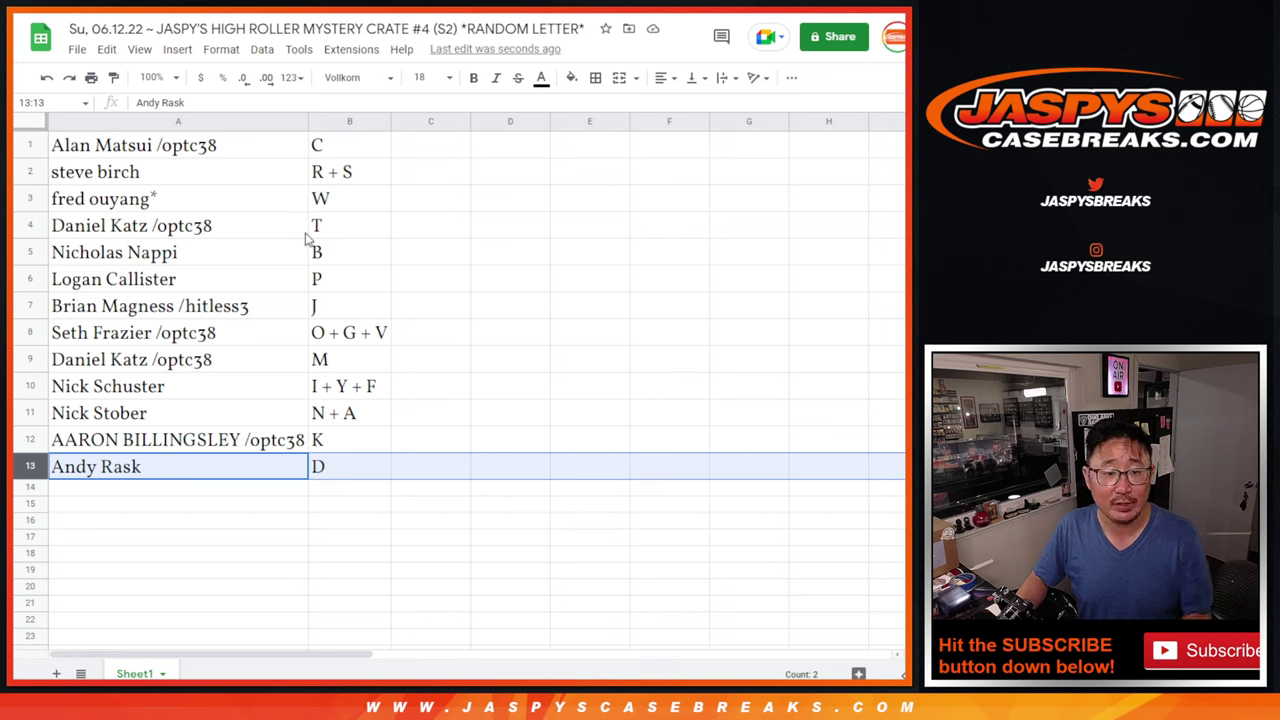
# Sort the sheet A to Z by the letters column and select the table
pyautogui.rightClick(316, 118)
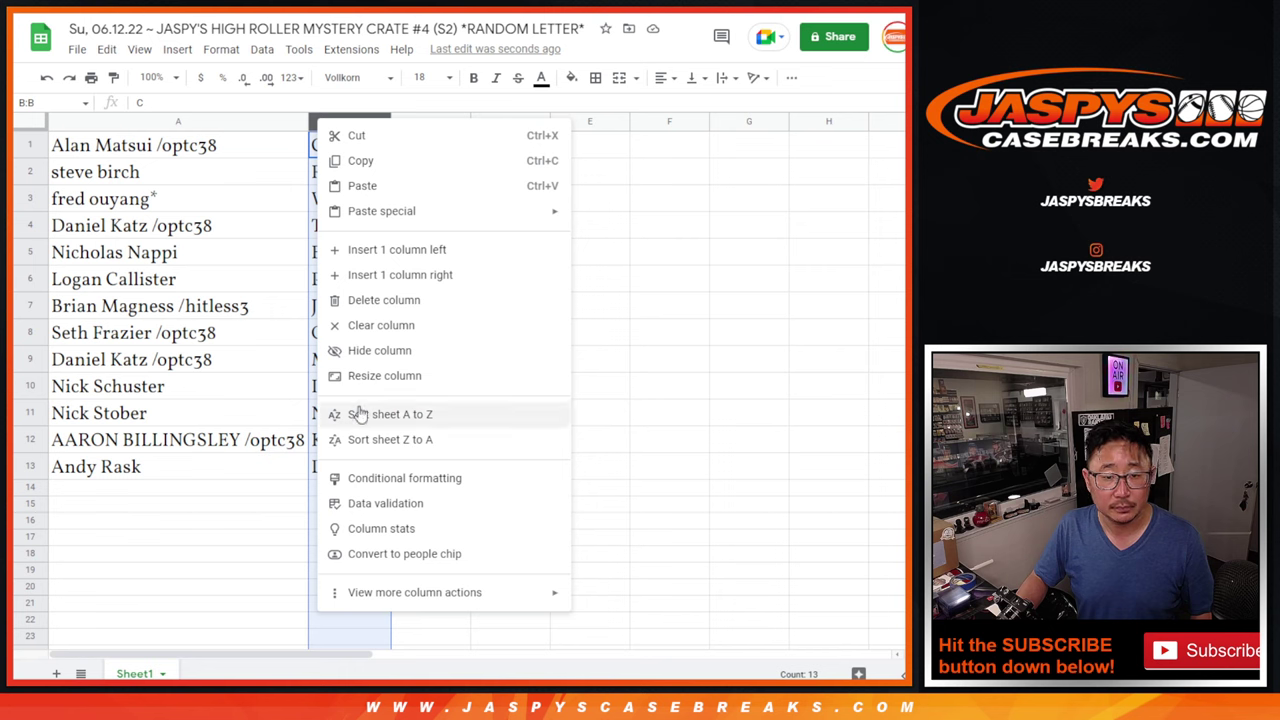
pyautogui.click(368, 414)
pyautogui.click(243, 205)
pyautogui.hotkey('ctrl', 'a')
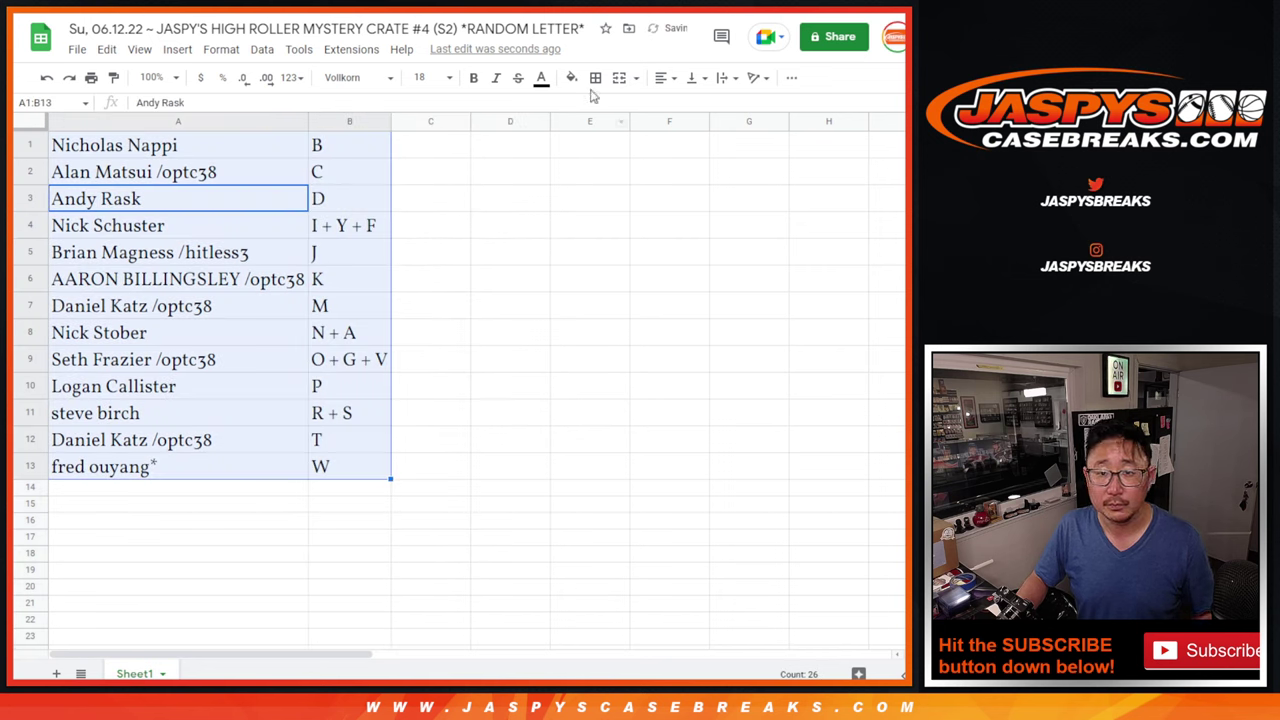
# Give the buyer and letter table all borders and centred text
pyautogui.click(595, 79)
pyautogui.click(601, 108)
pyautogui.click(664, 77)
pyautogui.click(680, 107)
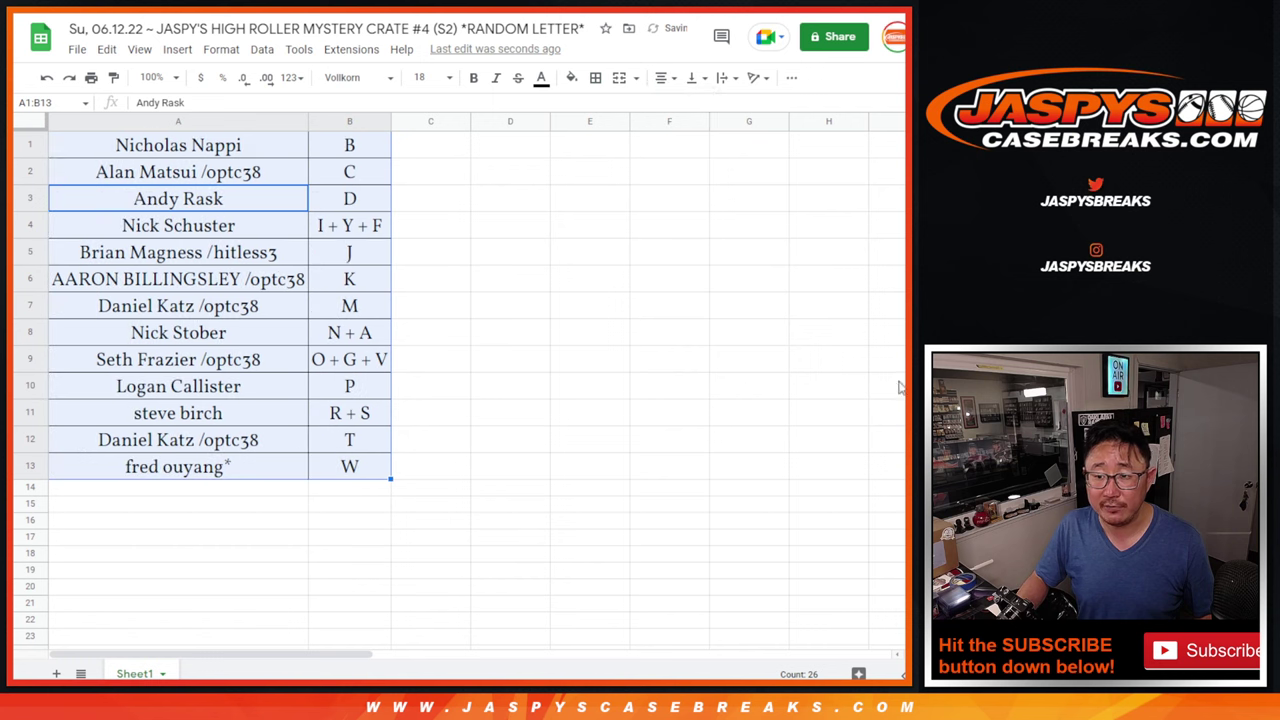
pyautogui.click(435, 150)
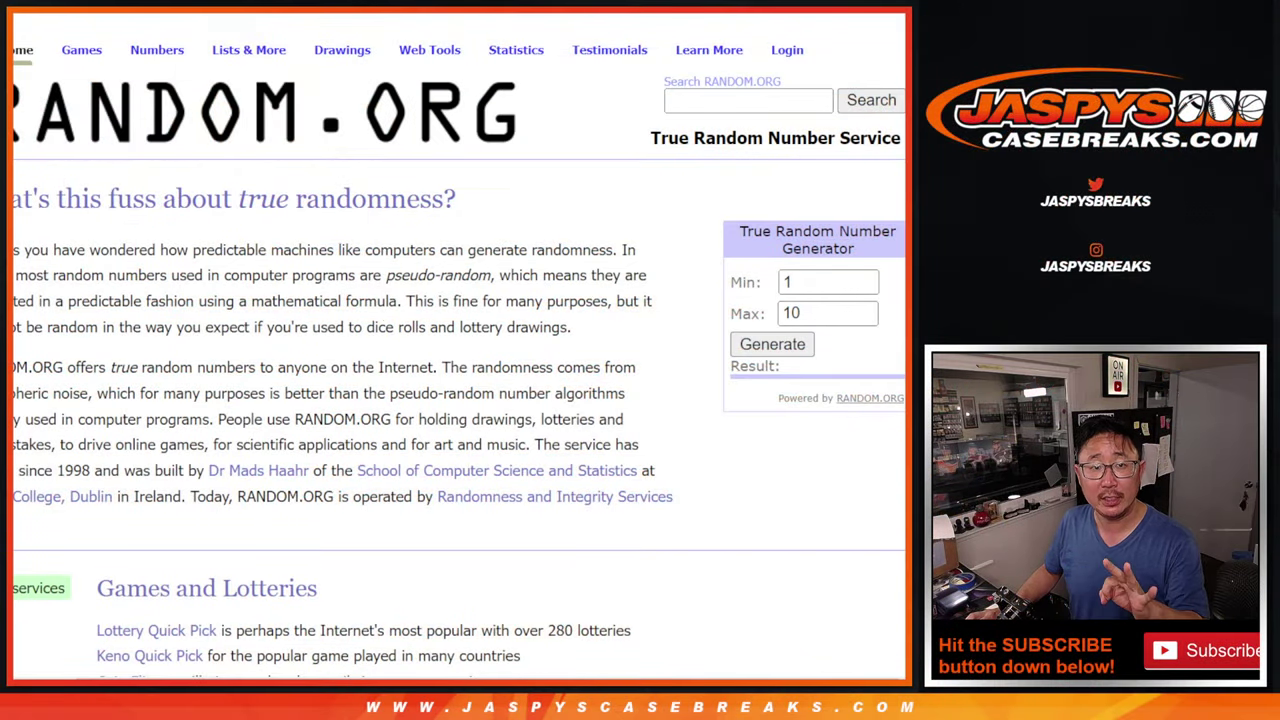
# Select the already-used crate slots 2, 3 and 8
pyautogui.click(145, 235)
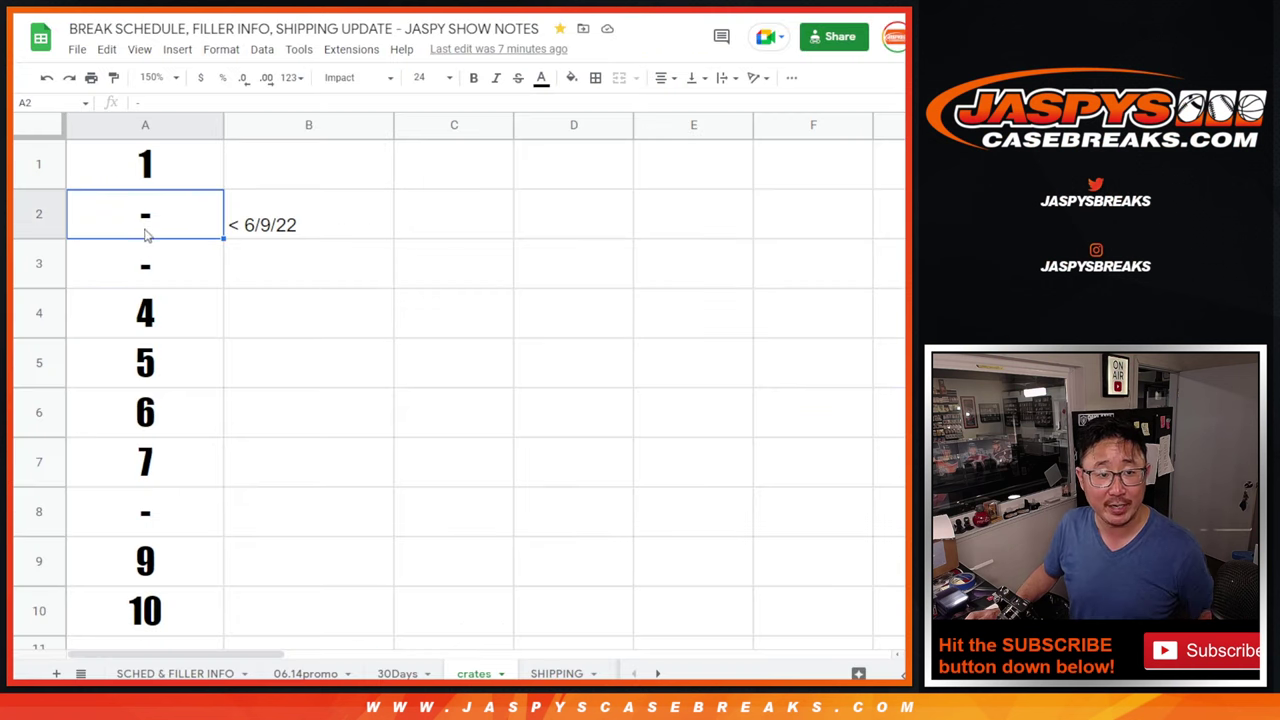
pyautogui.keyDown('ctrl'); pyautogui.click(146, 260); pyautogui.keyUp('ctrl')
pyautogui.keyDown('ctrl'); pyautogui.click(128, 514); pyautogui.keyUp('ctrl')
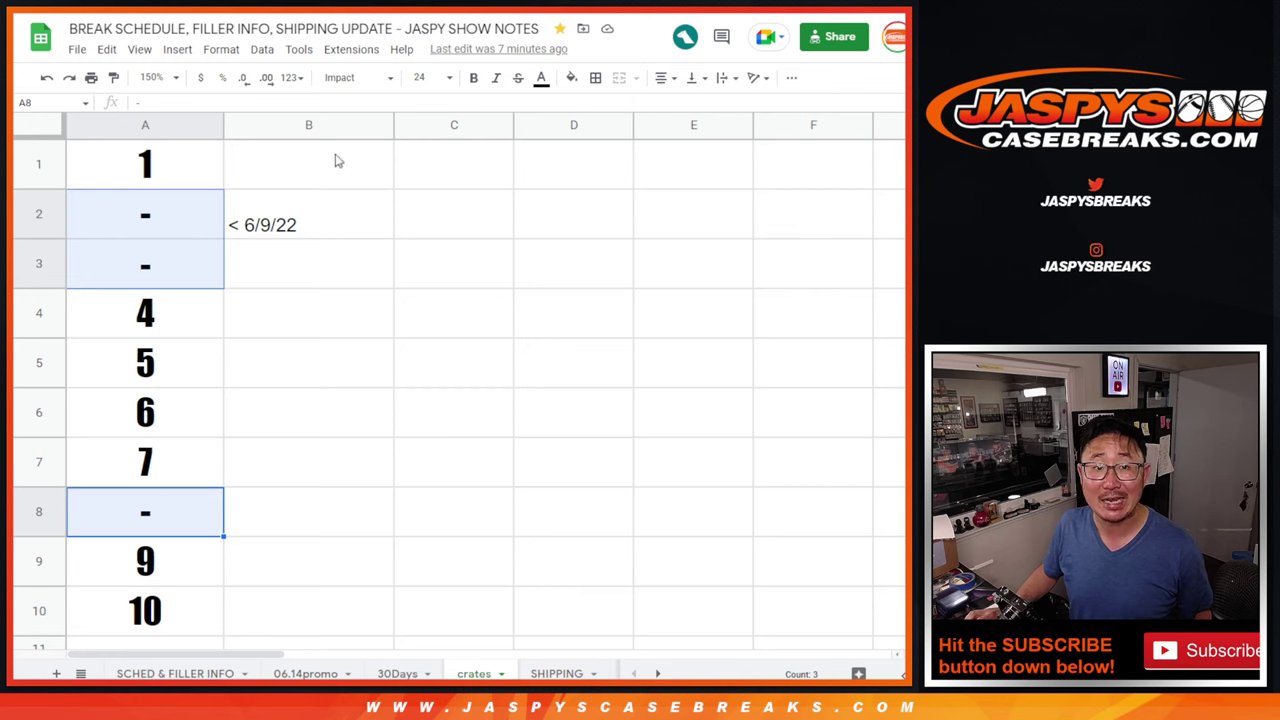
# Draw random numbers from 1 to 10 until the unused case 7 comes up
pyautogui.click(310, 5)
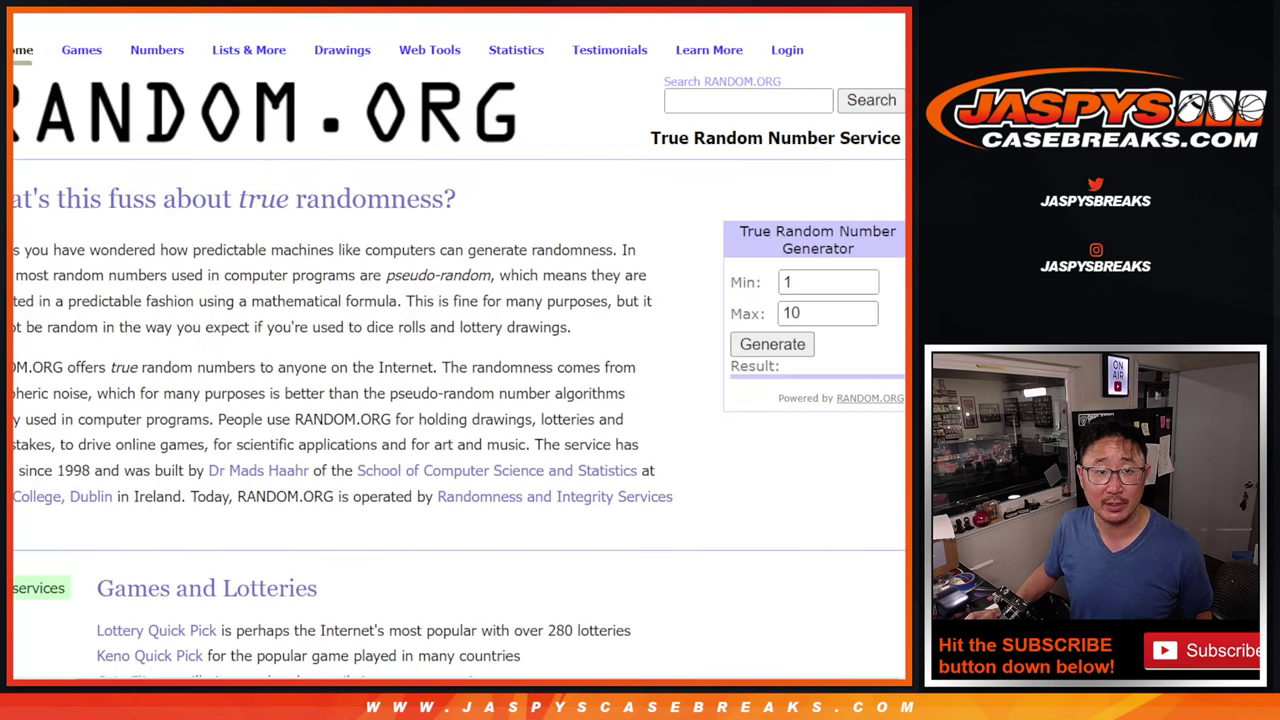
pyautogui.click(760, 344)
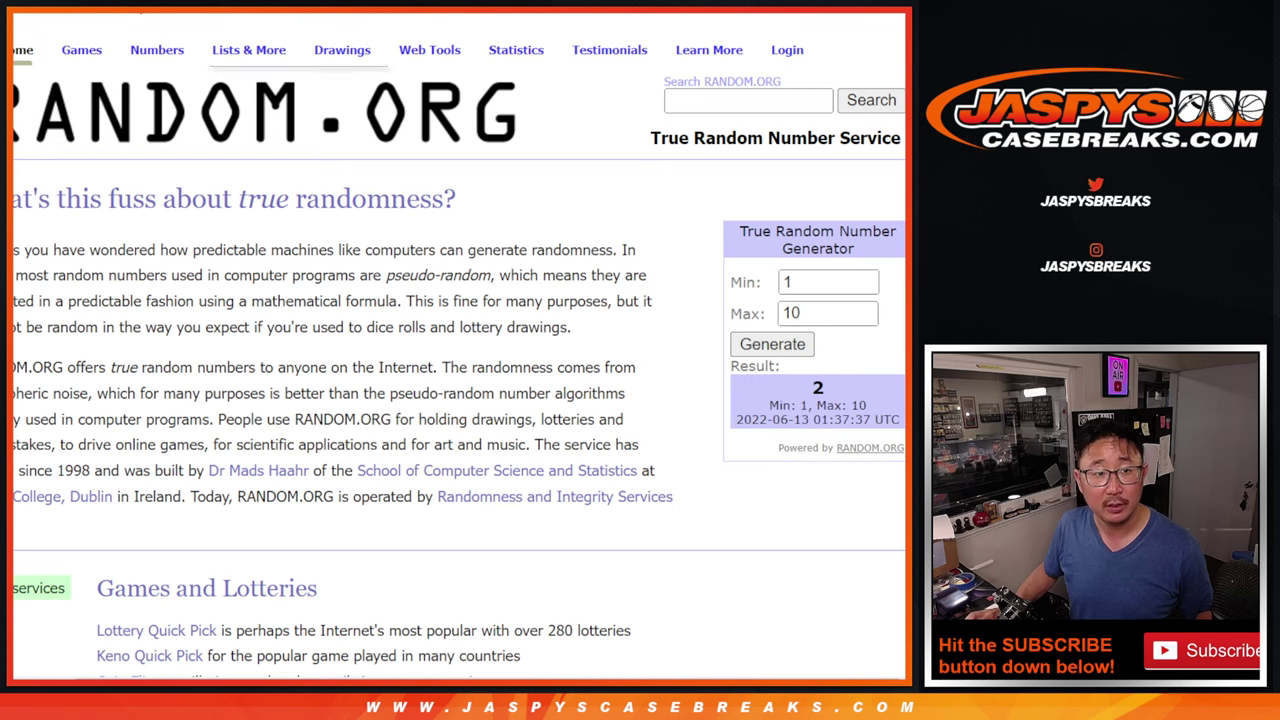
pyautogui.hotkey('ctrl', 'Tab')
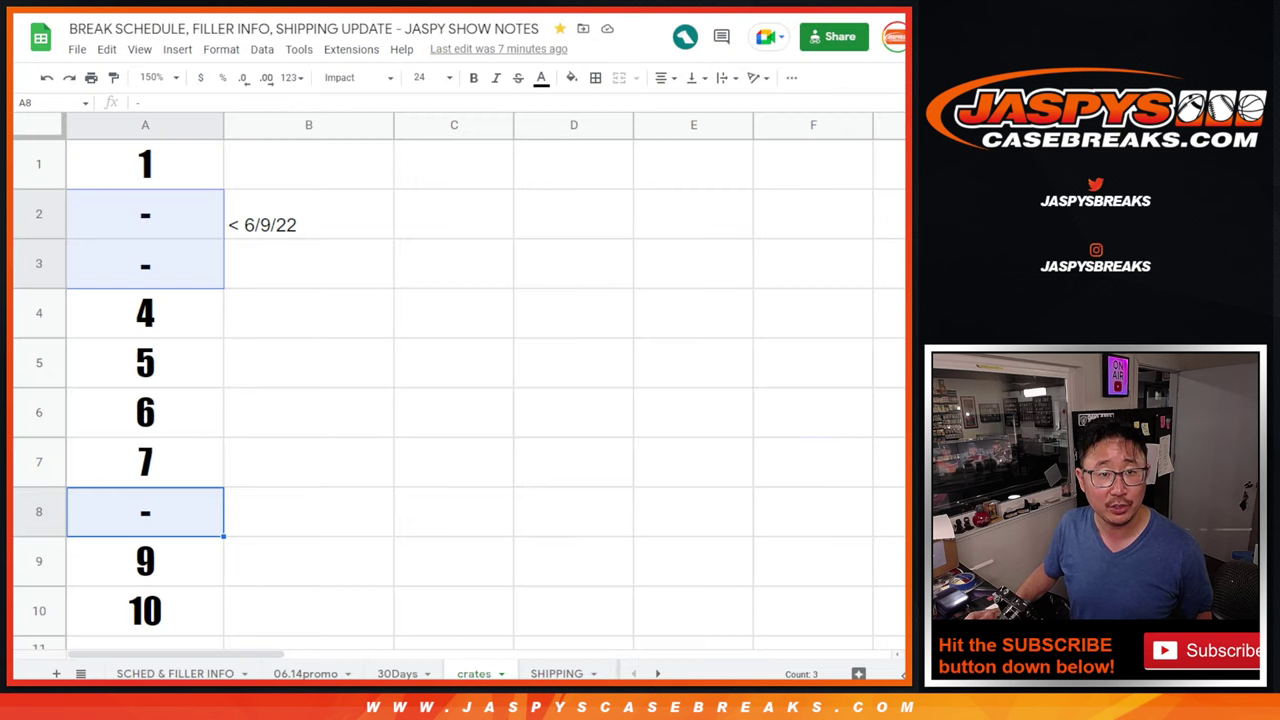
pyautogui.hotkey('ctrl', 'Tab')
pyautogui.click(742, 342)
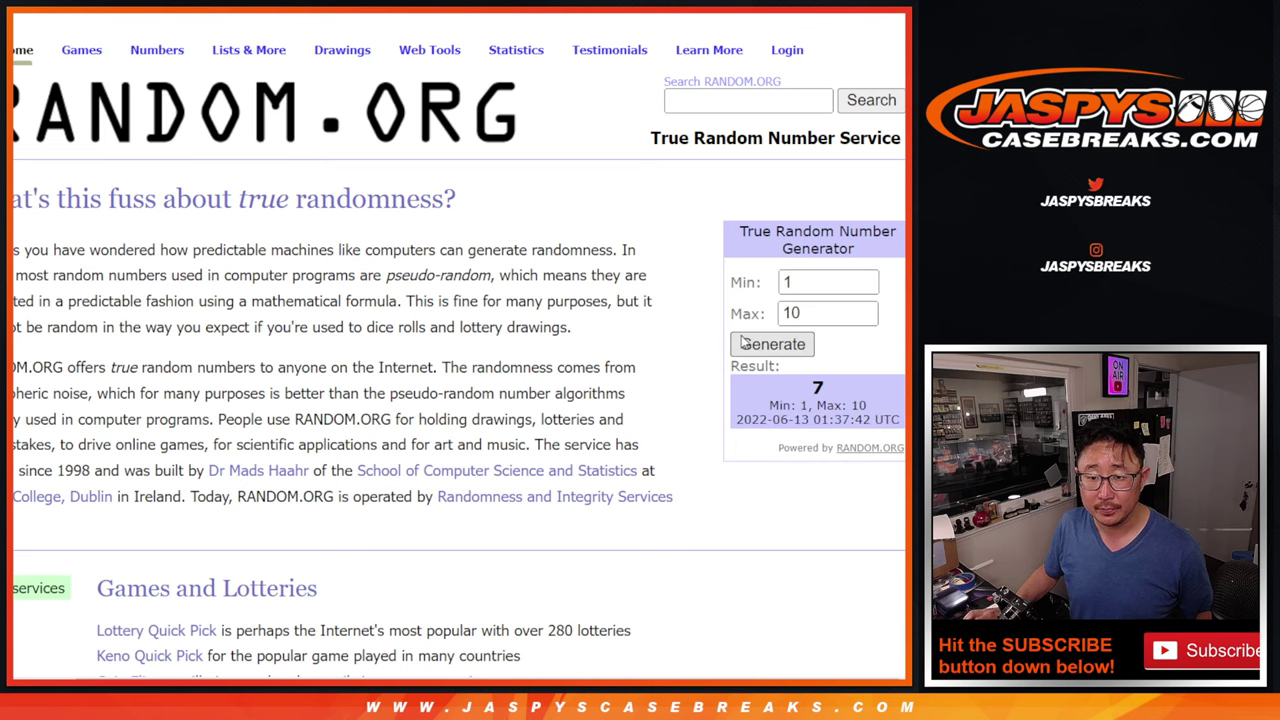
pyautogui.hotkey('ctrl', 'Tab')
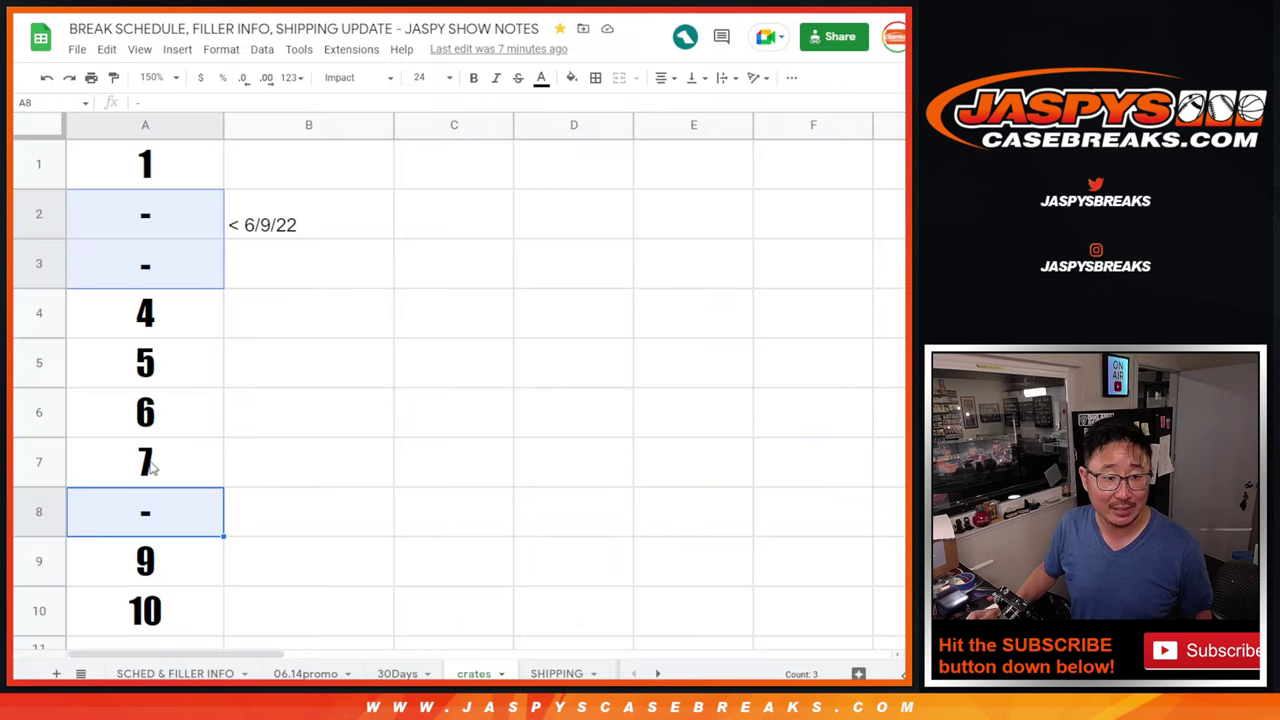
# Mark case 7 with a dash in A7 and enter '< 6/12/22' in B7
pyautogui.click(180, 470)
pyautogui.write('-')
pyautogui.press('Tab')
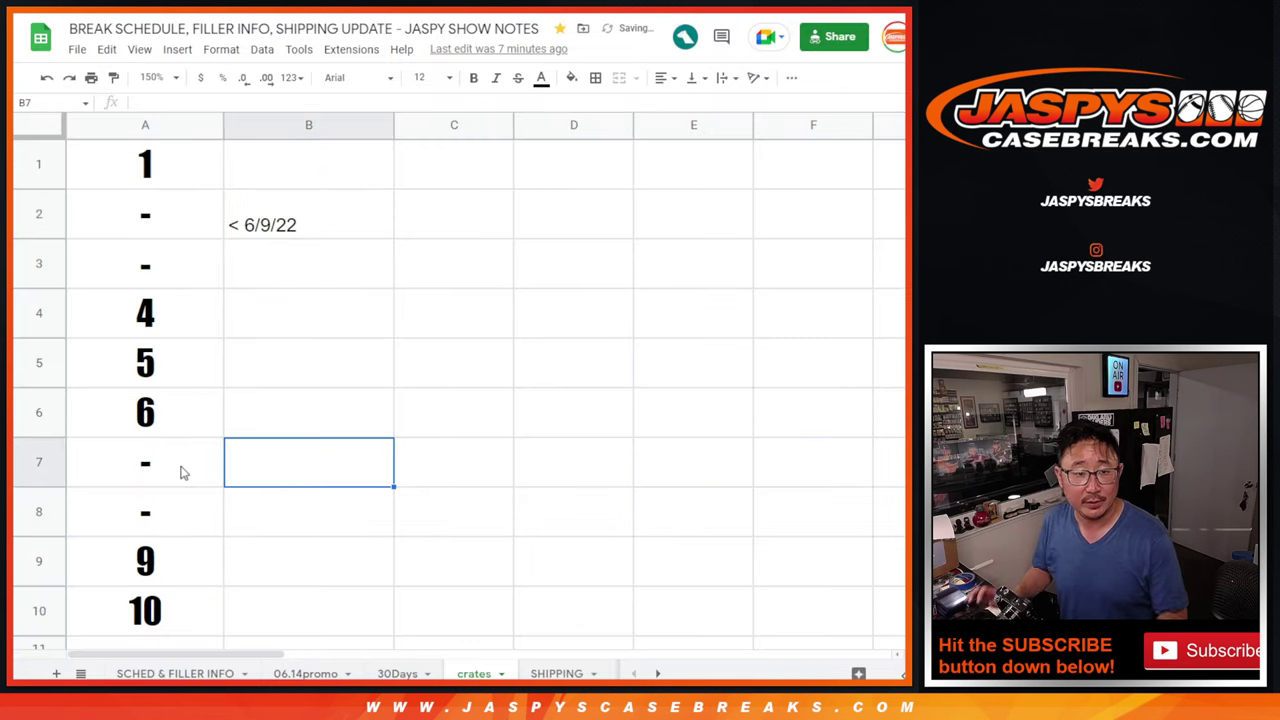
pyautogui.write('< 6/12/')
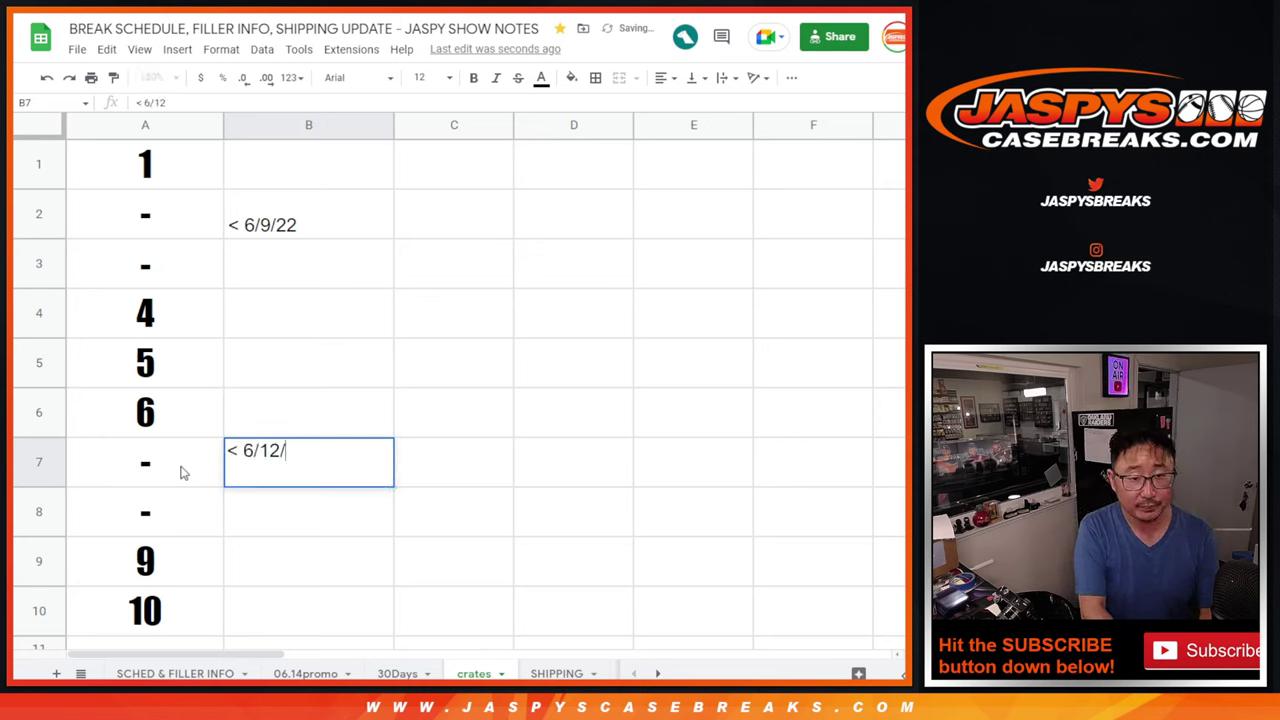
pyautogui.write('22')
pyautogui.press('Return')
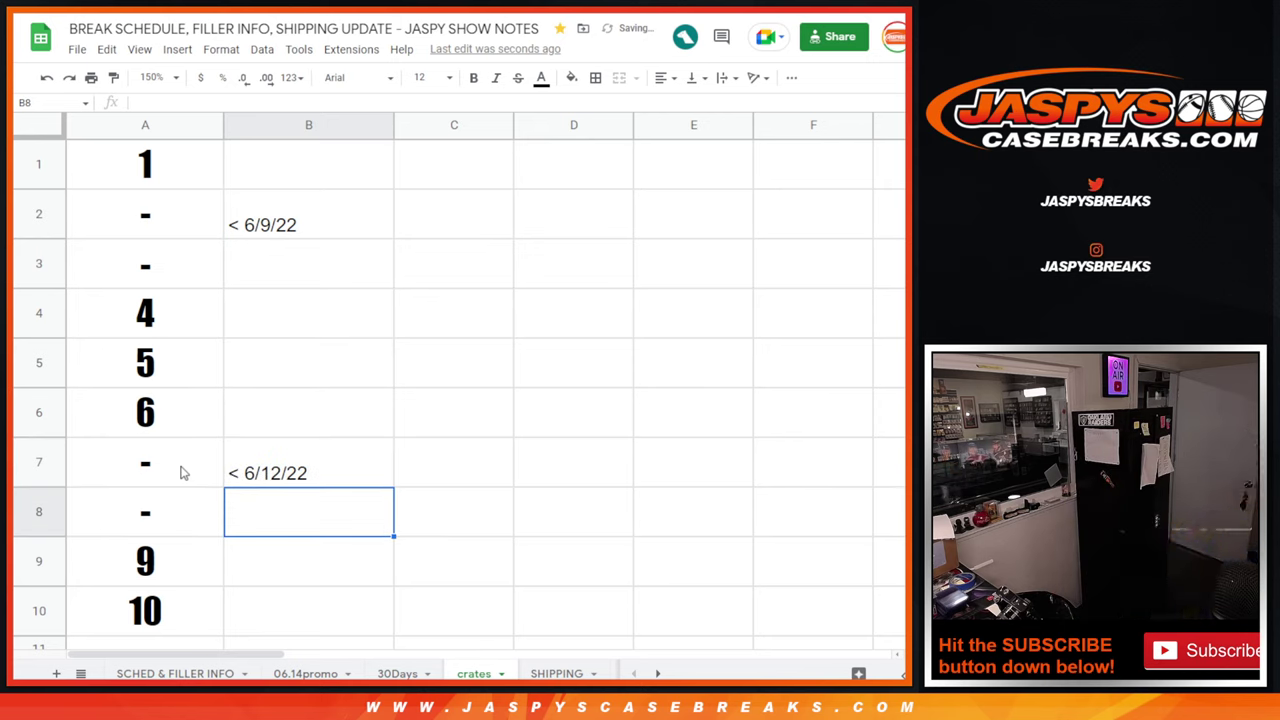
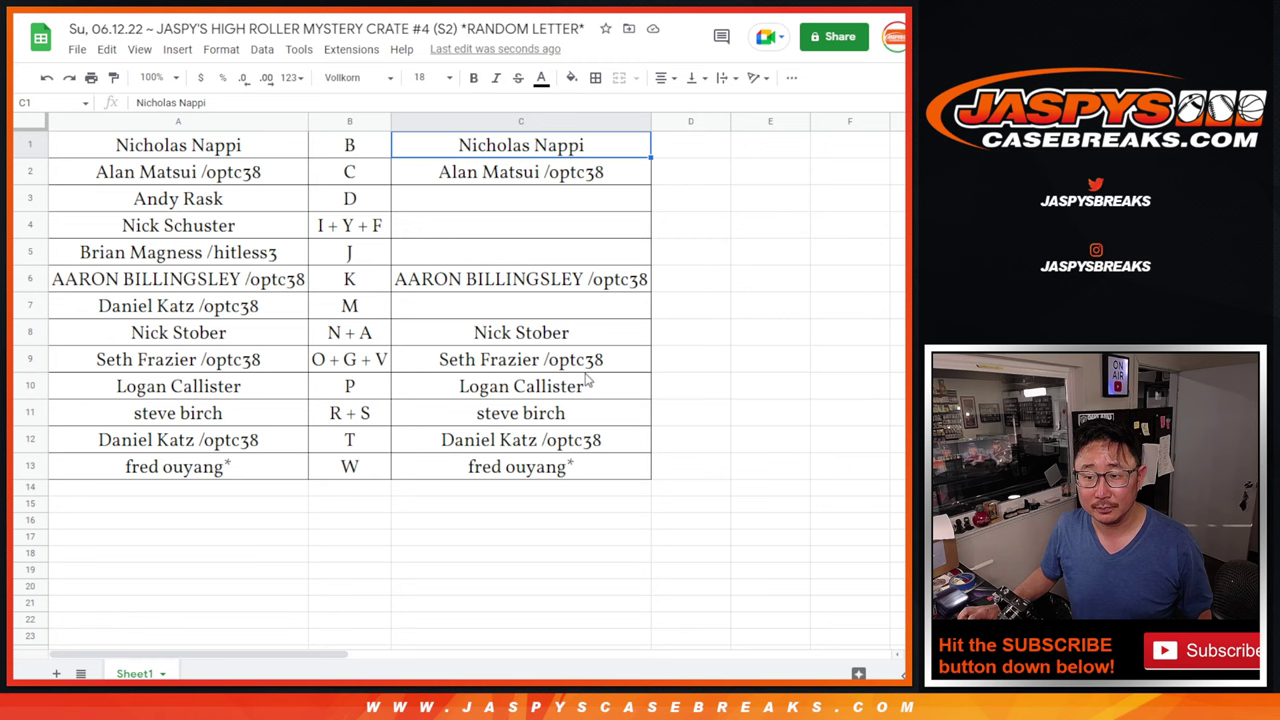
# Select the nine names in column C of the crate sheet for copying
pyautogui.keyDown('shift'); pyautogui.click(523, 477); pyautogui.keyUp('shift')
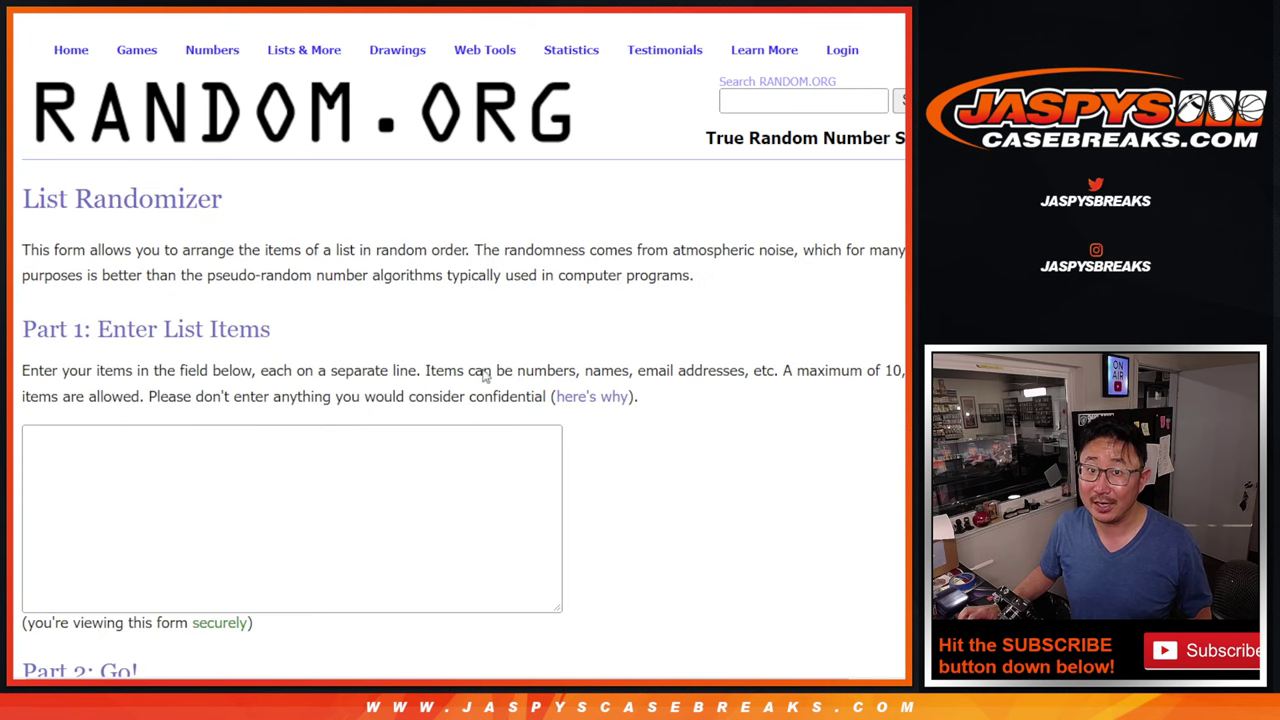
# Paste the copied names into the List Randomizer box and enlarge the box
pyautogui.click(425, 501)
pyautogui.hotkey('ctrl', 'v')
pyautogui.scroll(-3, 646, 314)
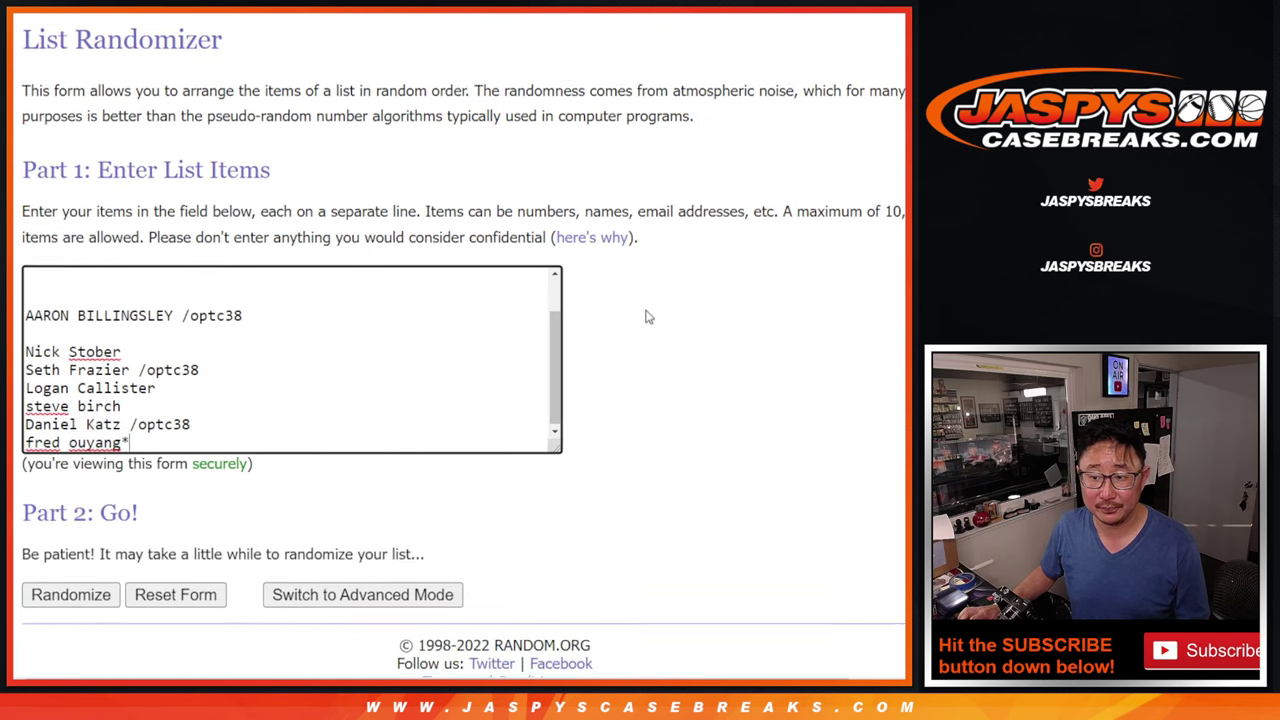
pyautogui.moveTo(556, 385); pyautogui.dragTo(530, 588)
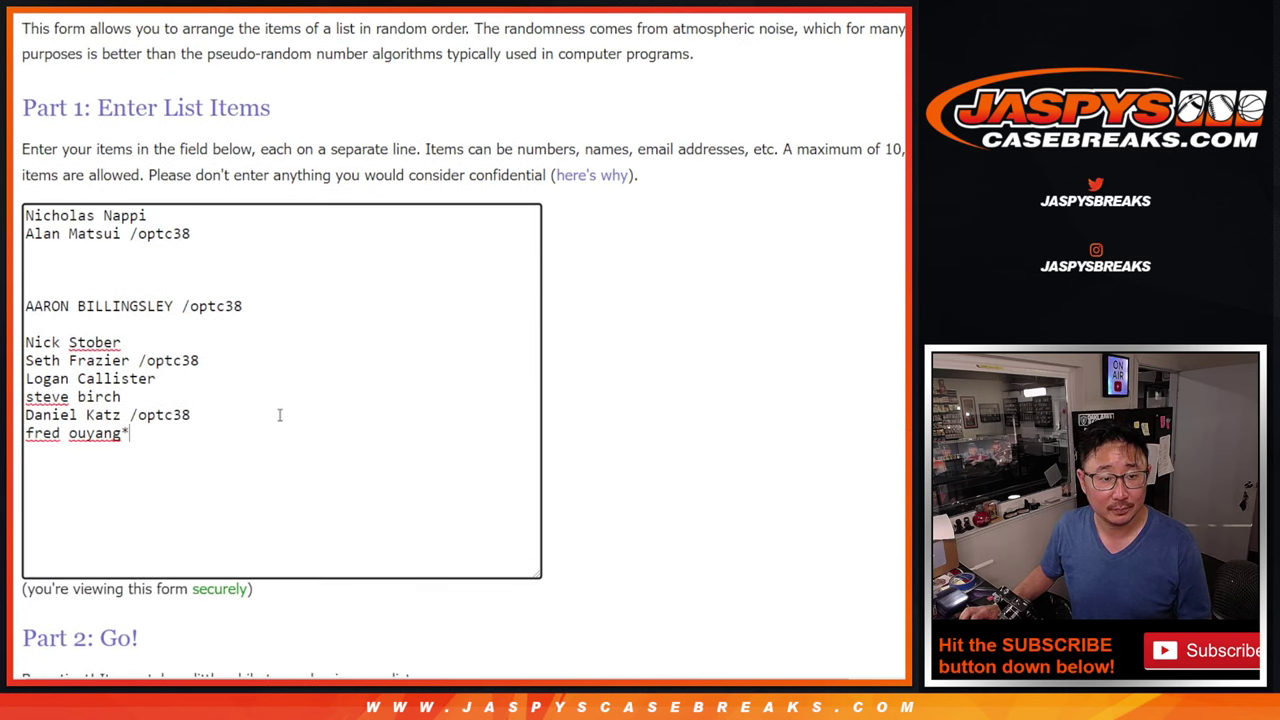
# Delete the blank lines so the nine names sit one per line
pyautogui.click(137, 324)
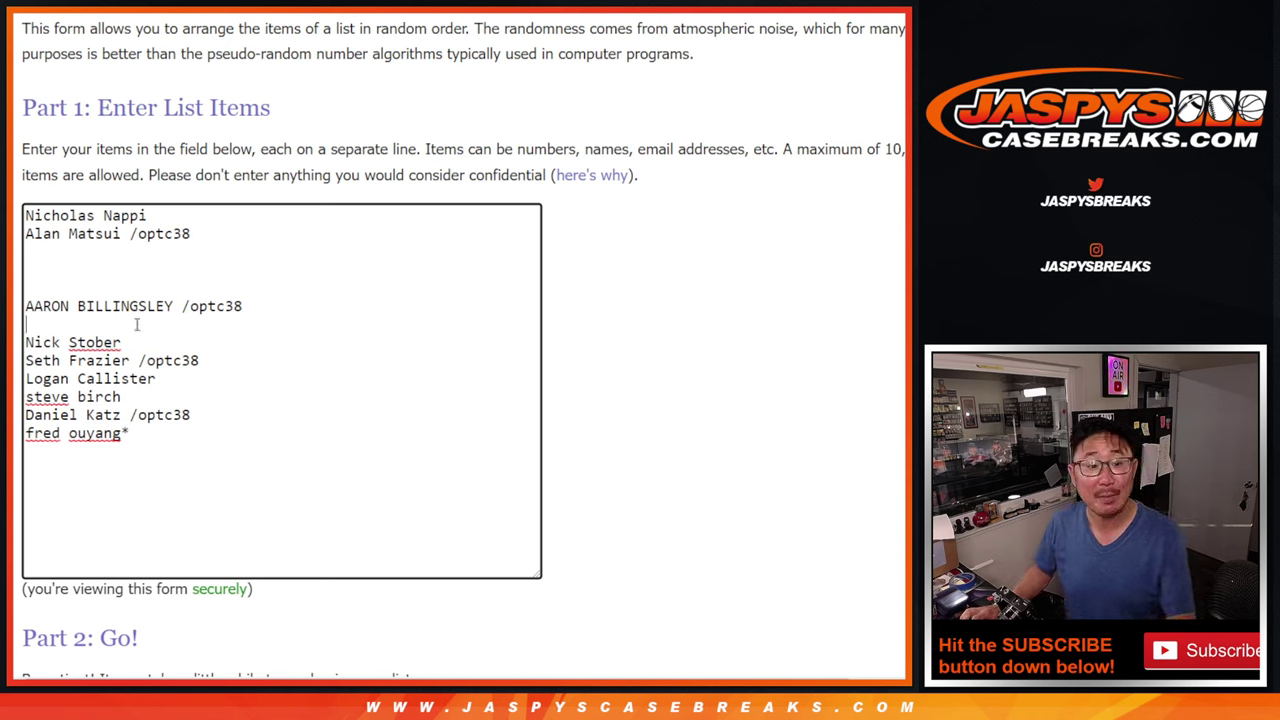
pyautogui.press('BackSpace')
pyautogui.click(57, 288)
pyautogui.press('BackSpace')
pyautogui.press('BackSpace')
pyautogui.press('BackSpace')
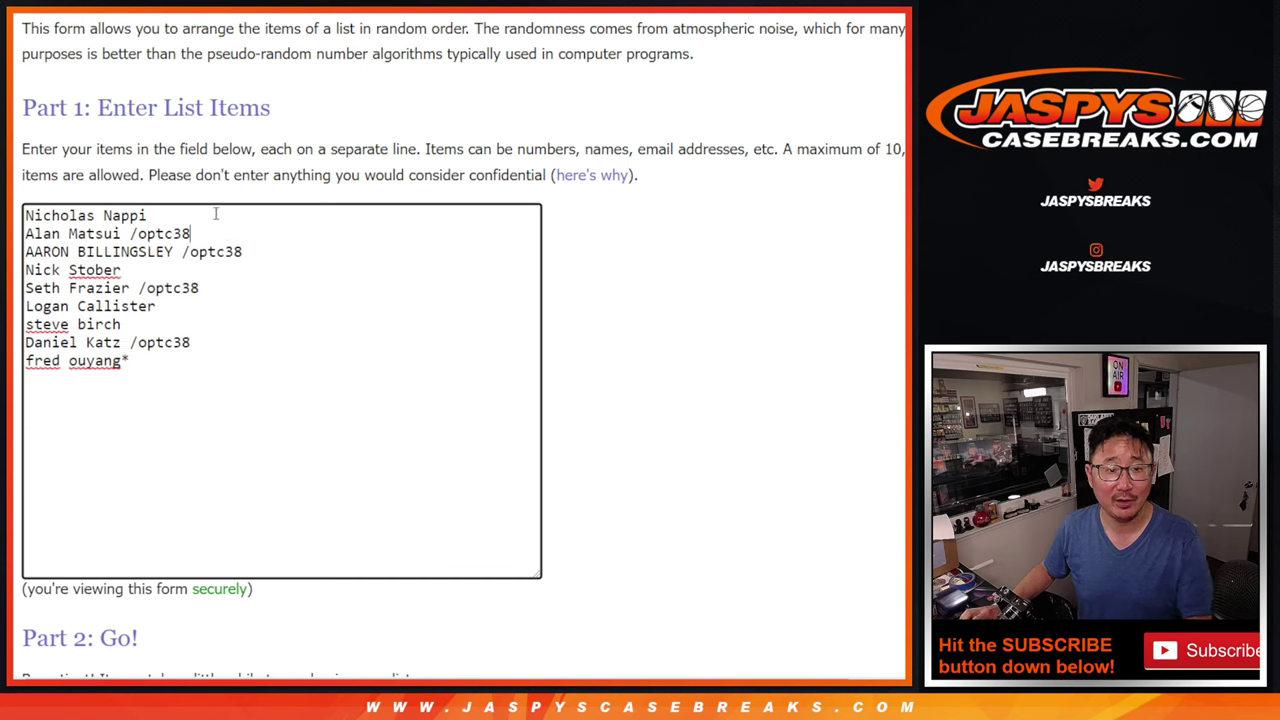
pyautogui.click(212, 214)
pyautogui.click(563, 98)
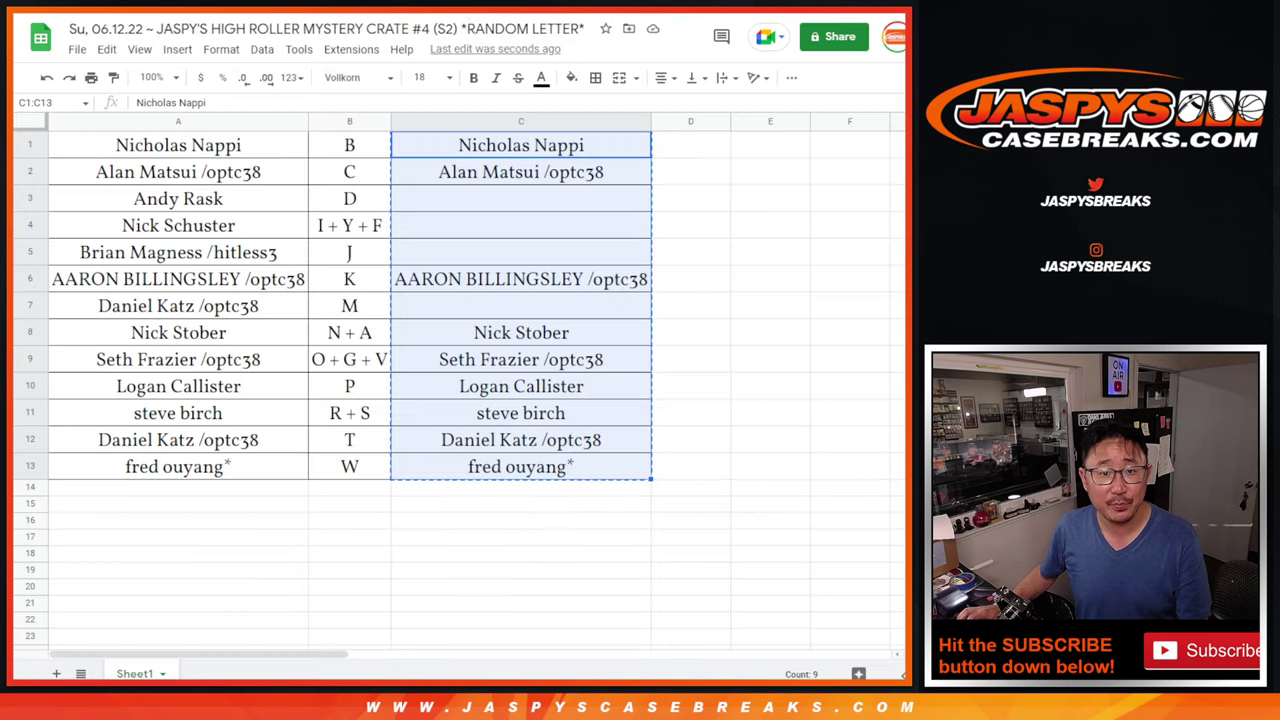
# Check the letters in cells B3, B4, B5 and B7, then return to the List Randomizer
pyautogui.hotkey('ctrl', 'c')
pyautogui.click(350, 206)
pyautogui.click(358, 233)
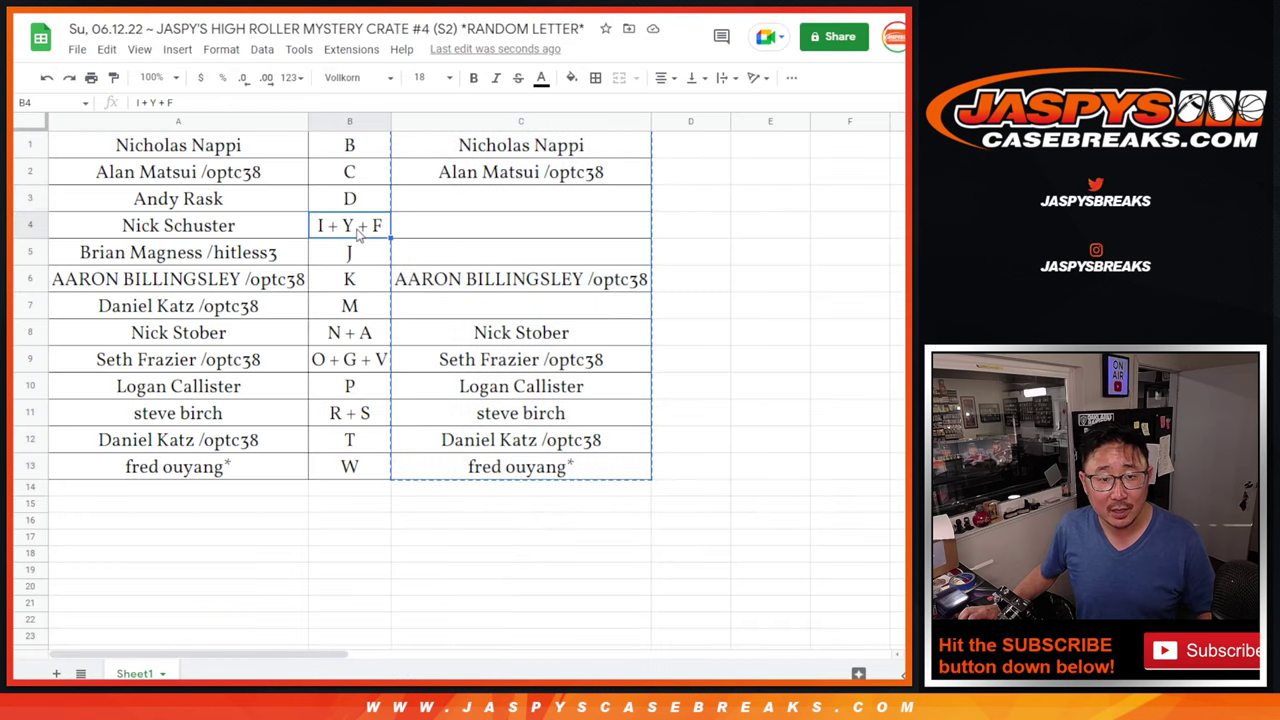
pyautogui.click(352, 253)
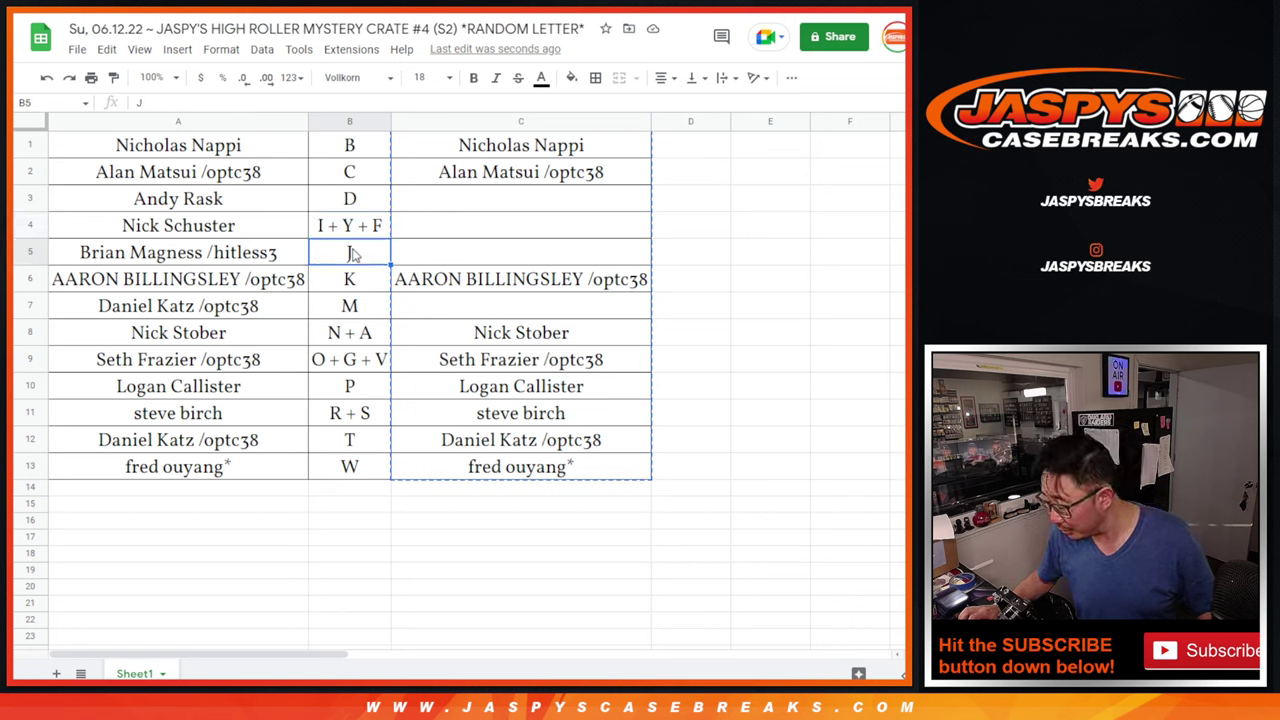
pyautogui.click(354, 310)
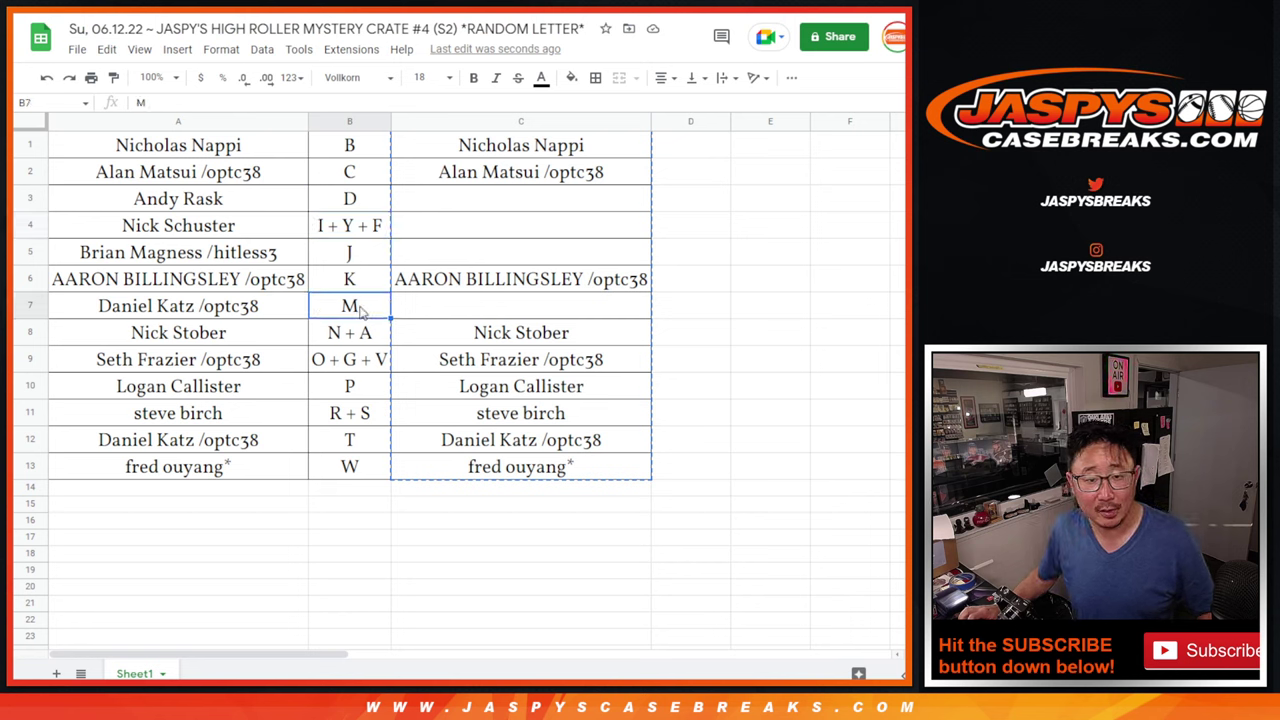
pyautogui.hotkey('ctrl', 'Tab')
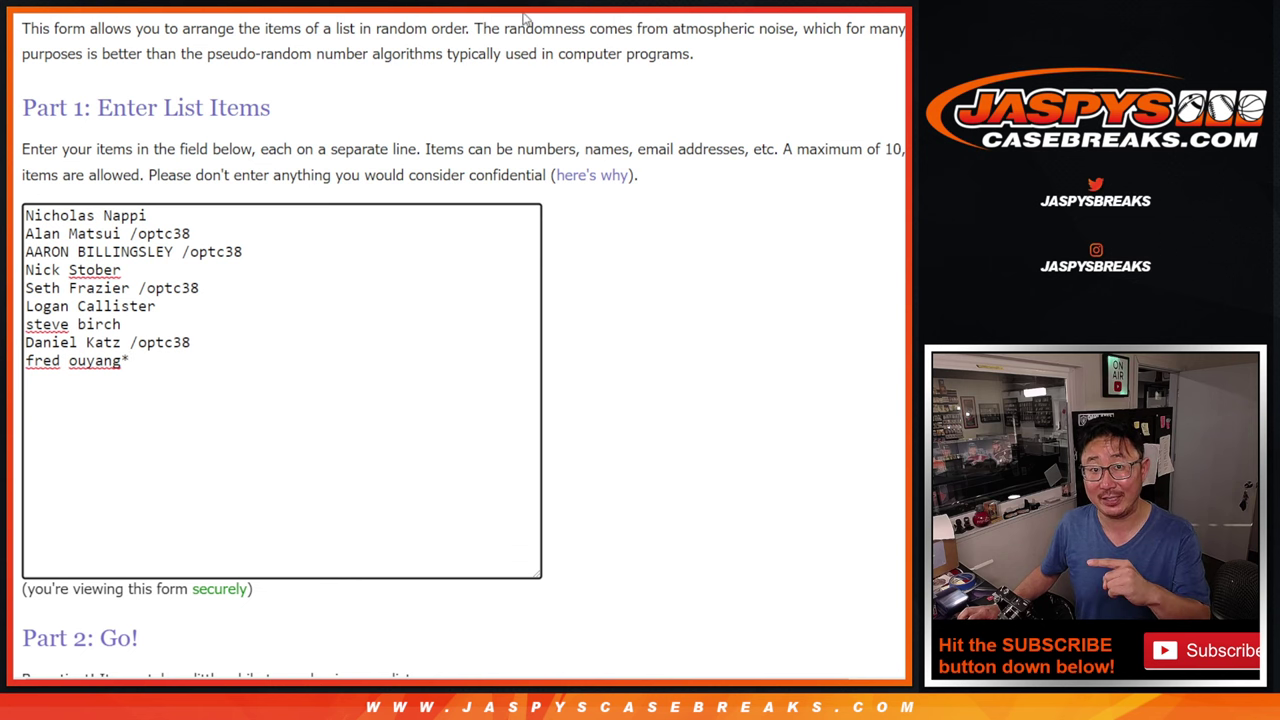
# Roll two dice on the Dice Roller to get a total of 11
pyautogui.hotkey('ctrl', 'Tab')
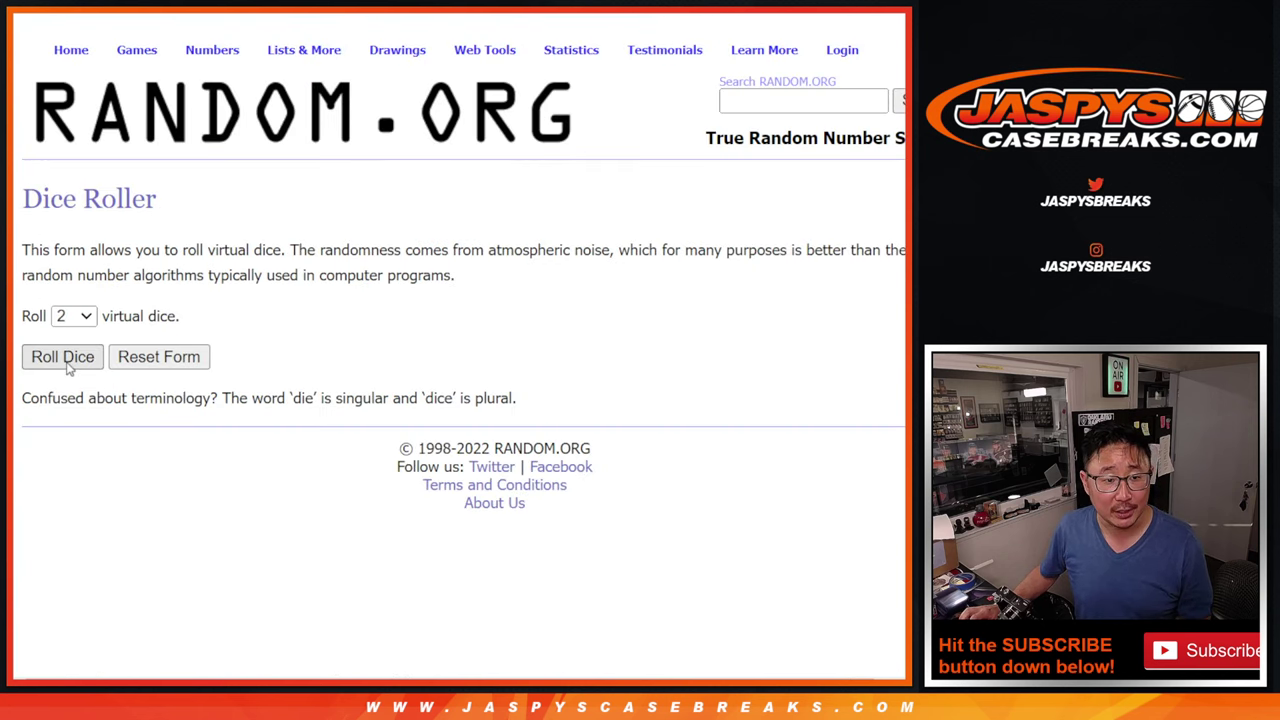
pyautogui.click(67, 364)
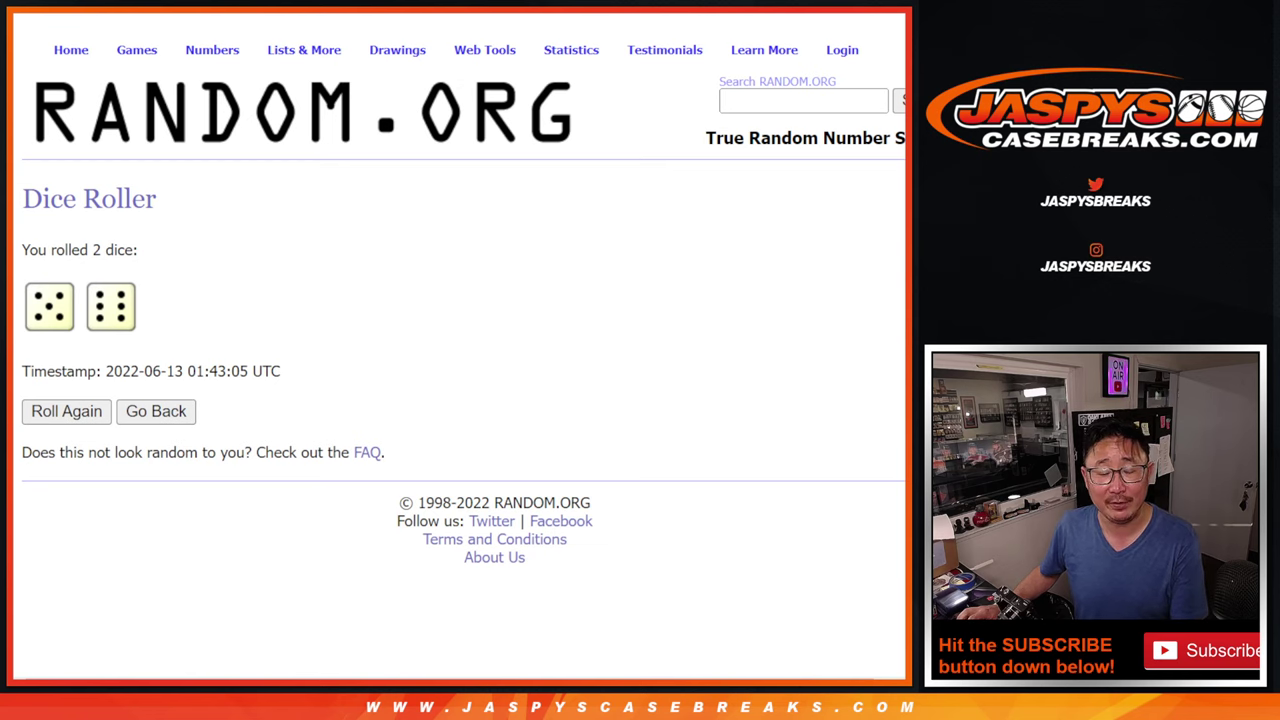
pyautogui.hotkey('ctrl', 'Tab')
# Randomize the nine-name list 11 times in a row
pyautogui.scroll(-3, 200, 457)
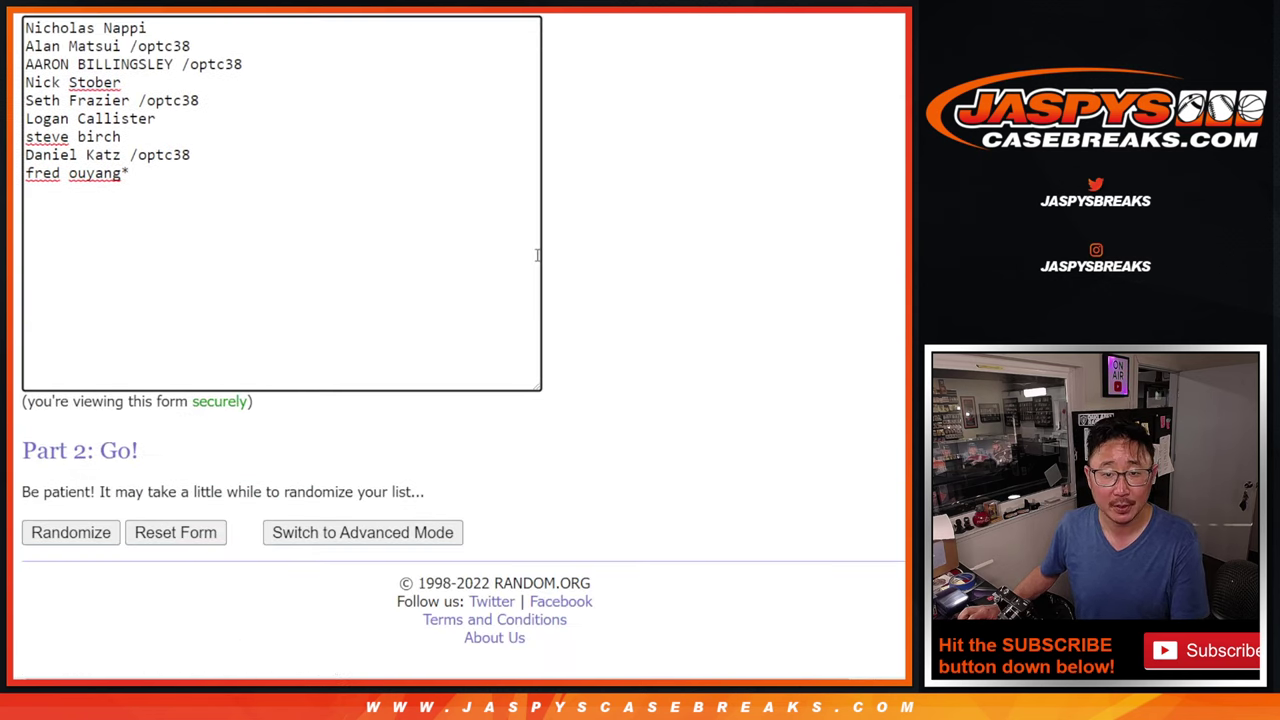
pyautogui.click(48, 541)
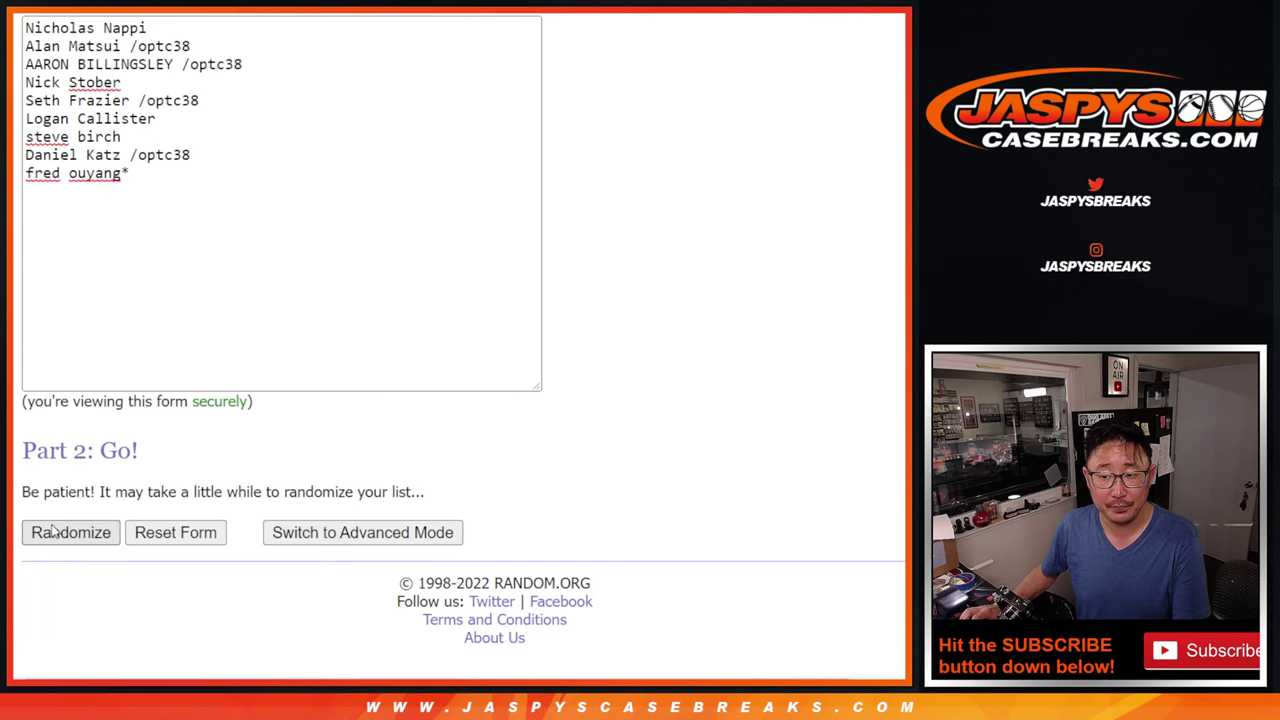
pyautogui.click(48, 533)
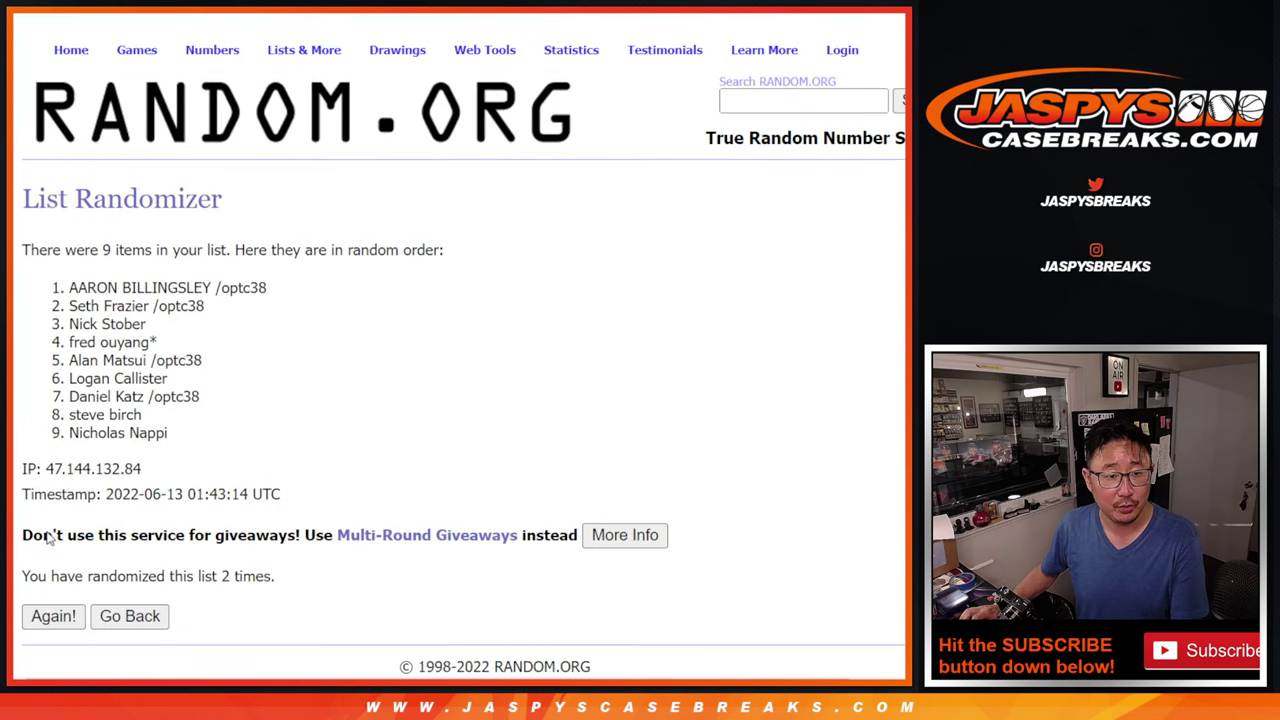
pyautogui.click(48, 533)
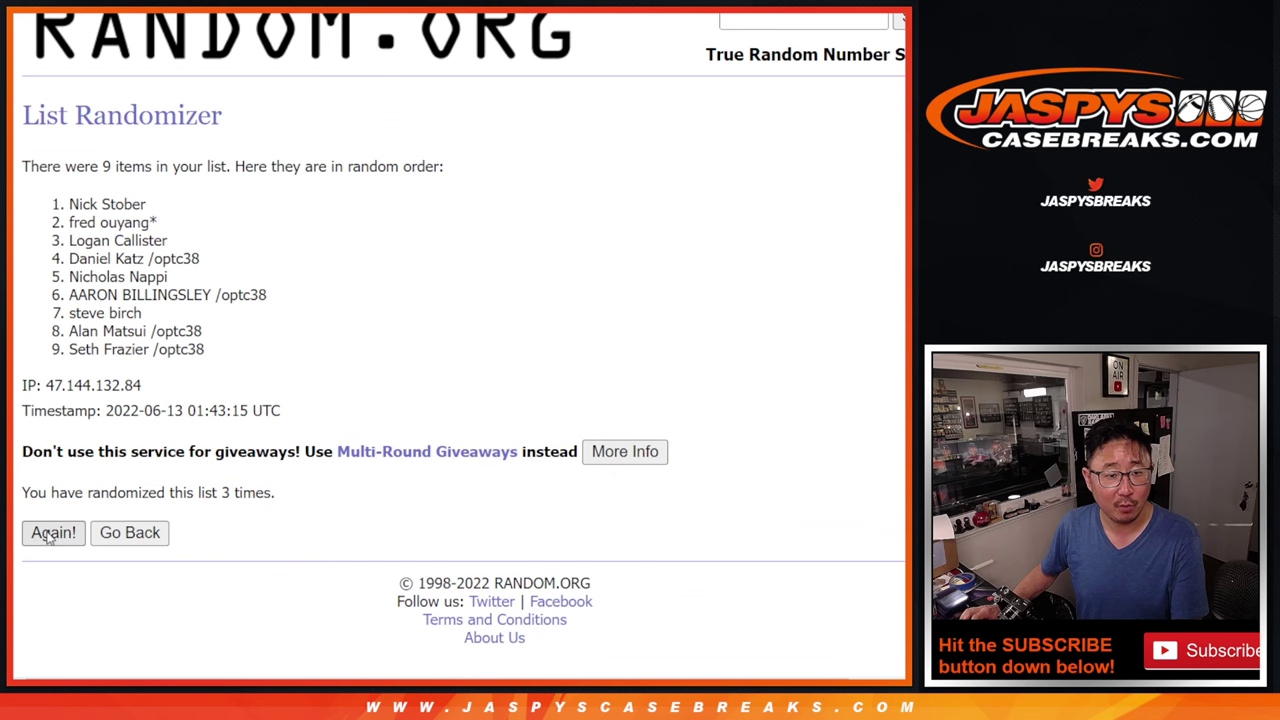
pyautogui.click(48, 533)
pyautogui.click(48, 533)
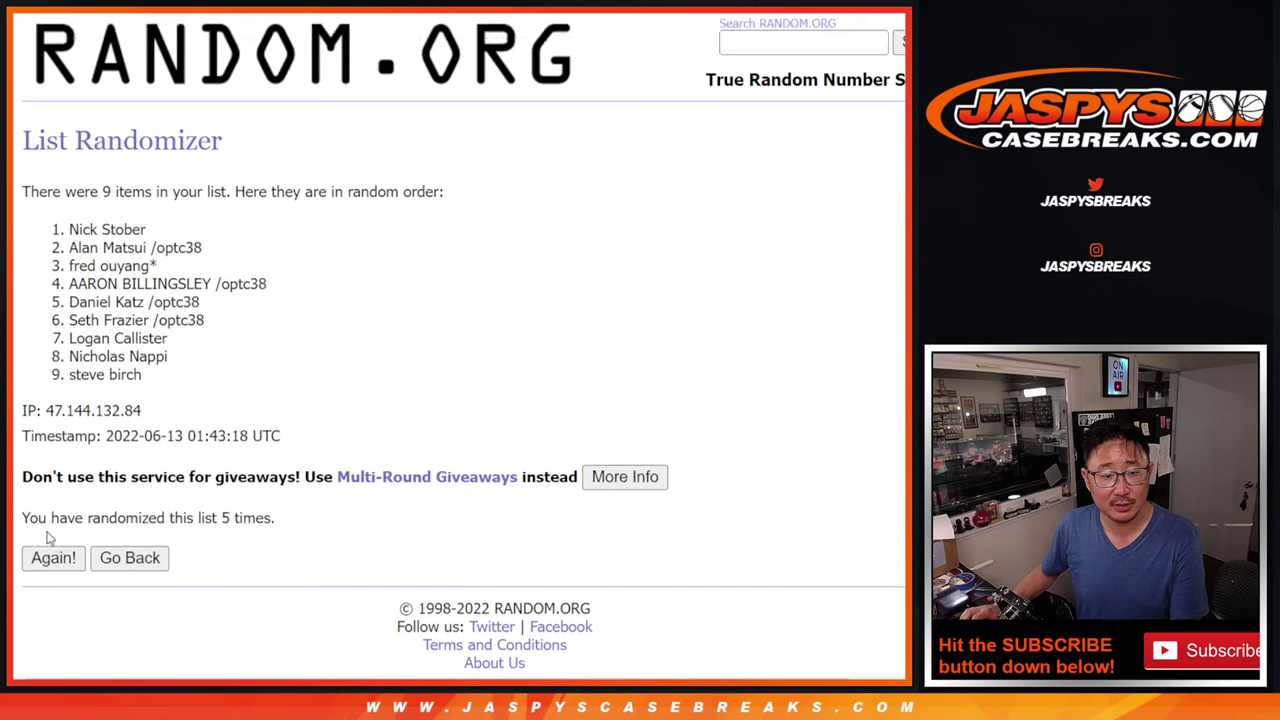
pyautogui.click(48, 533)
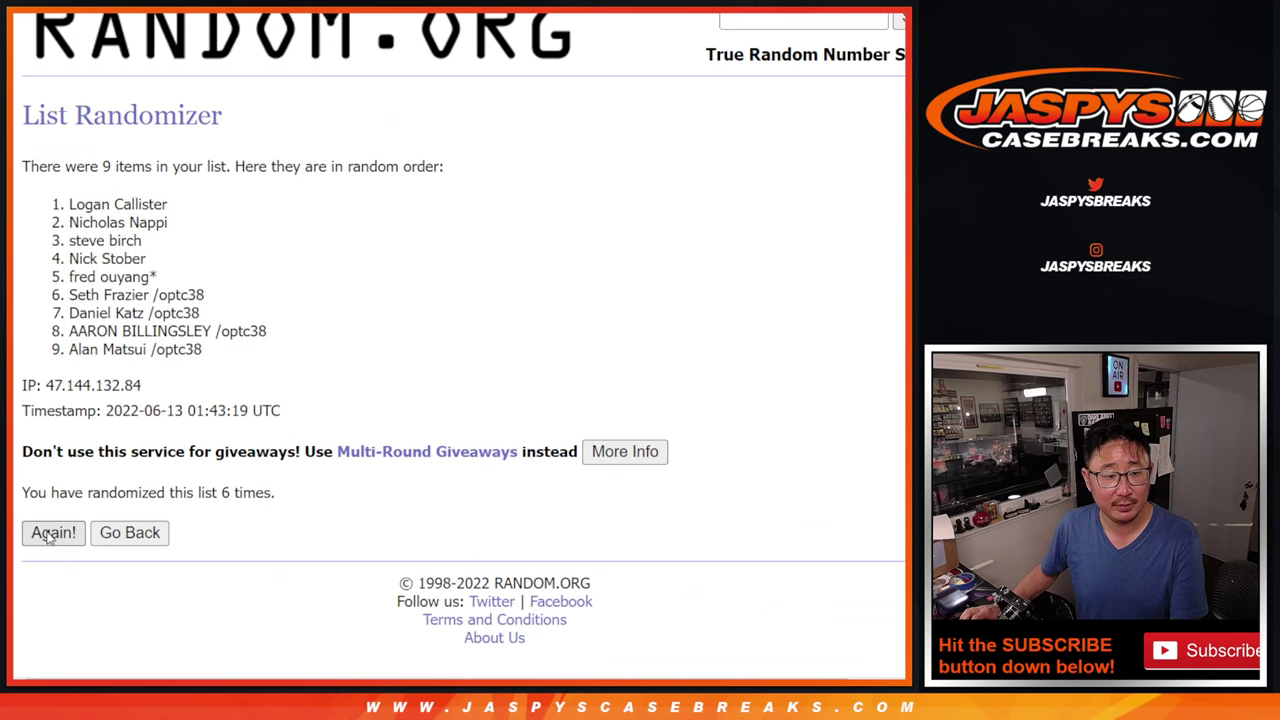
pyautogui.click(48, 534)
pyautogui.click(48, 534)
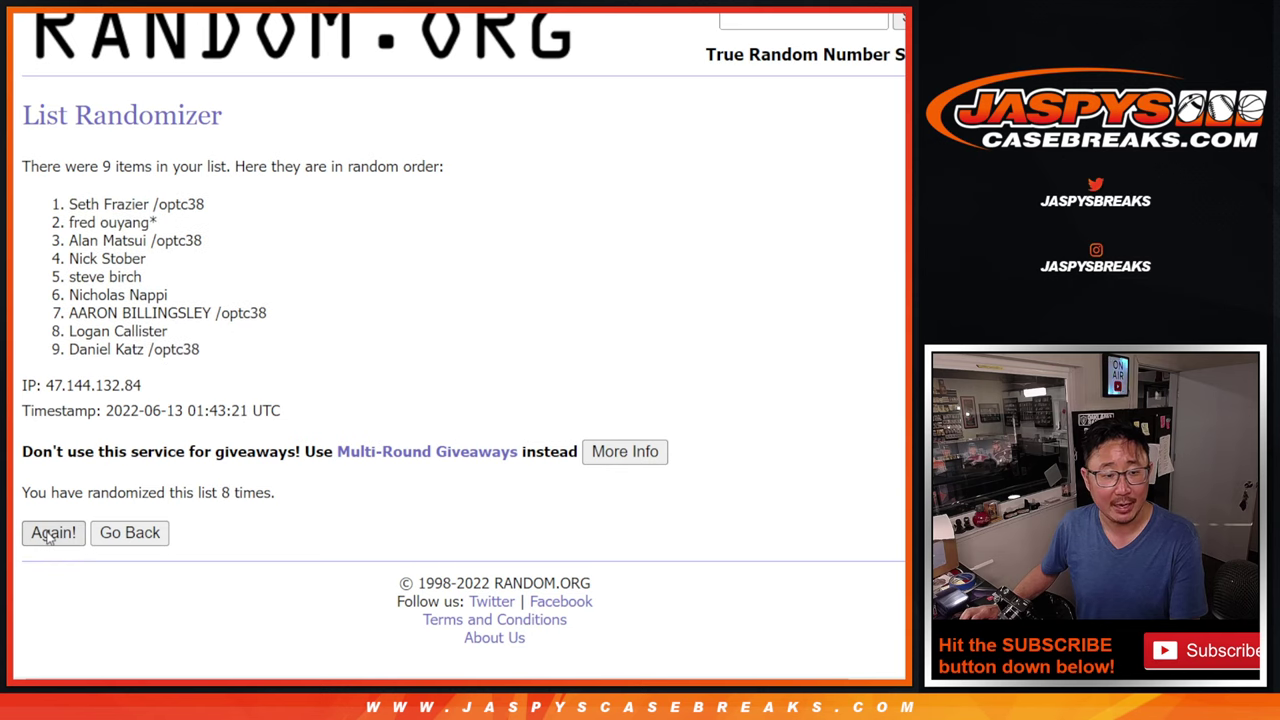
pyautogui.click(48, 533)
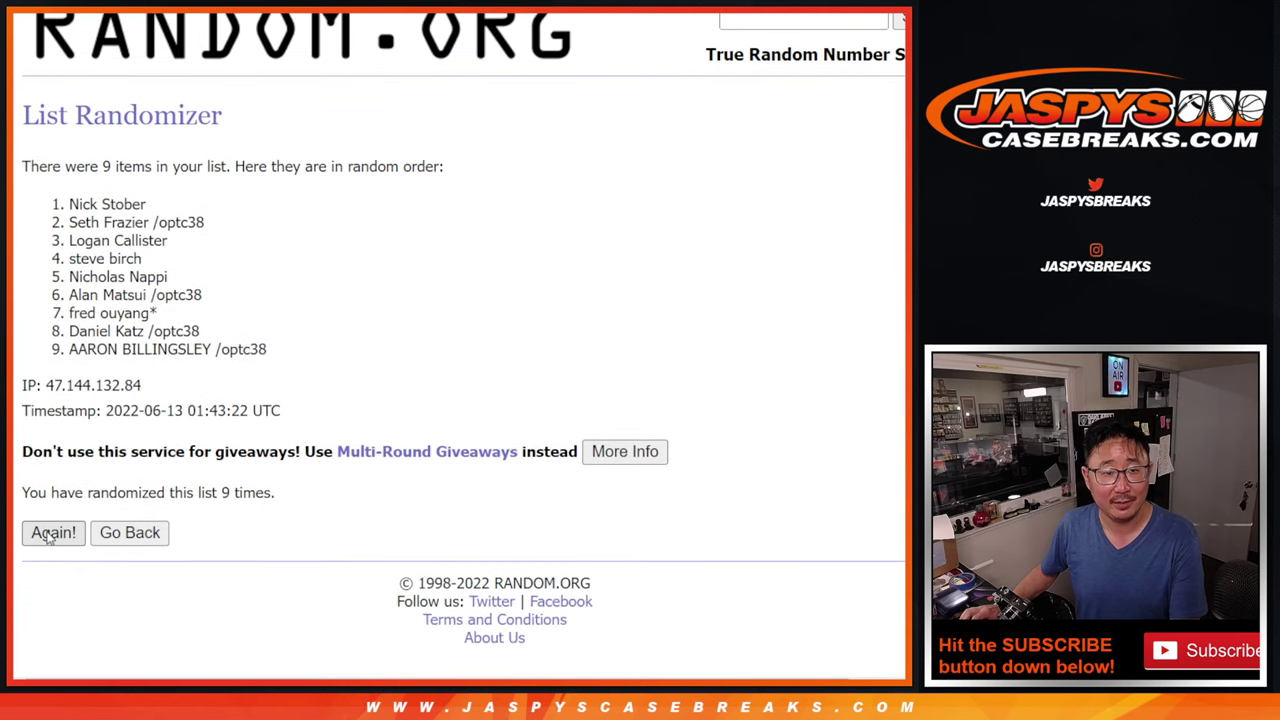
pyautogui.click(48, 533)
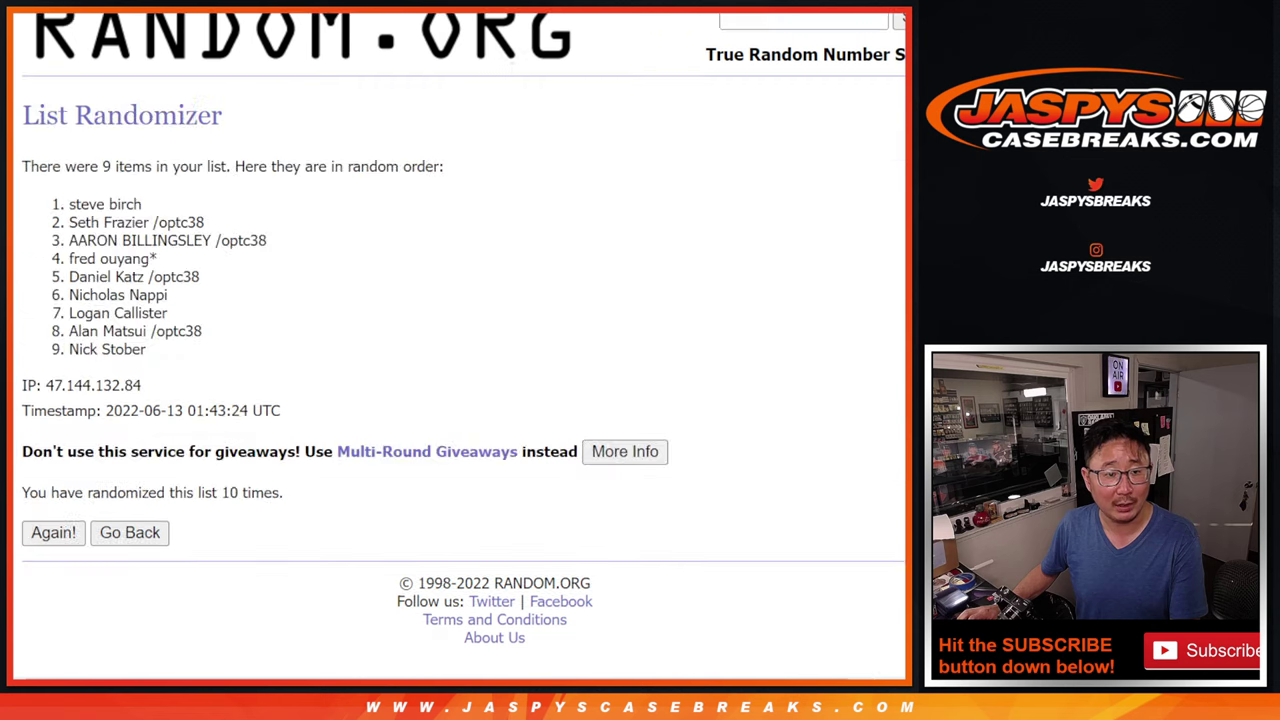
pyautogui.click(53, 533)
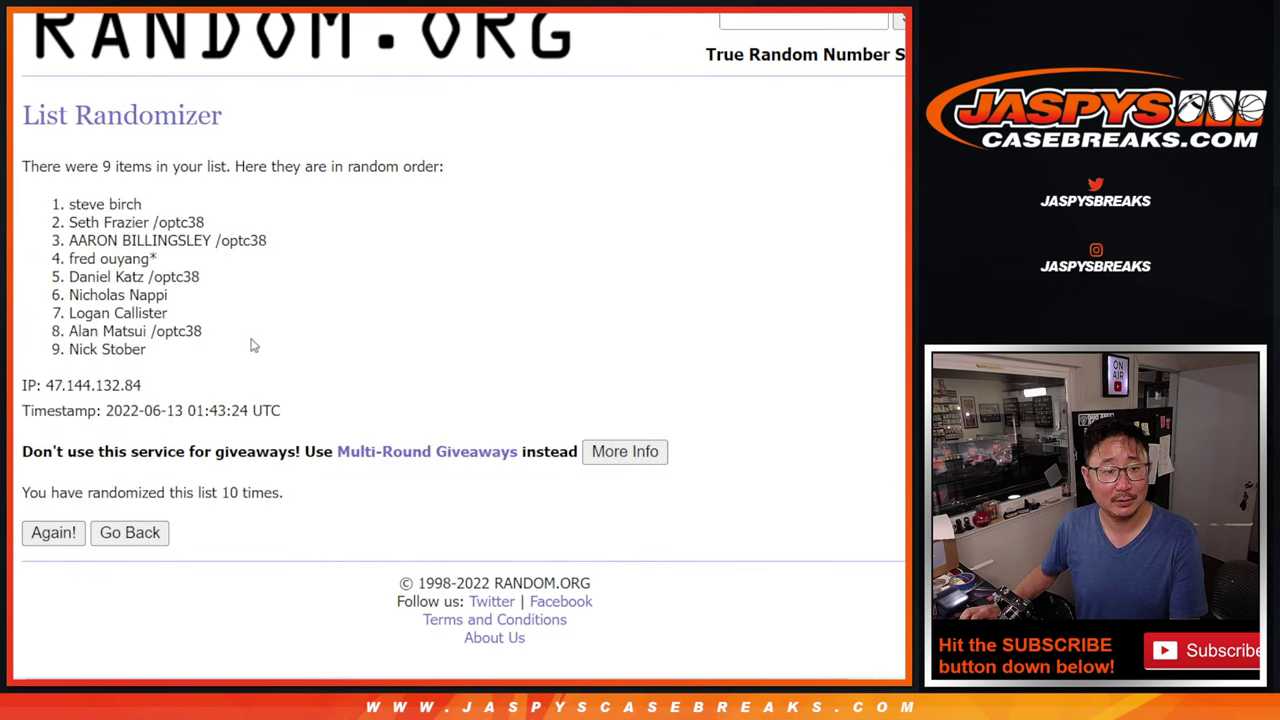
# Highlight the top name as winner and point out the count of 11 shuffles
pyautogui.scroll(-2, 253, 345)
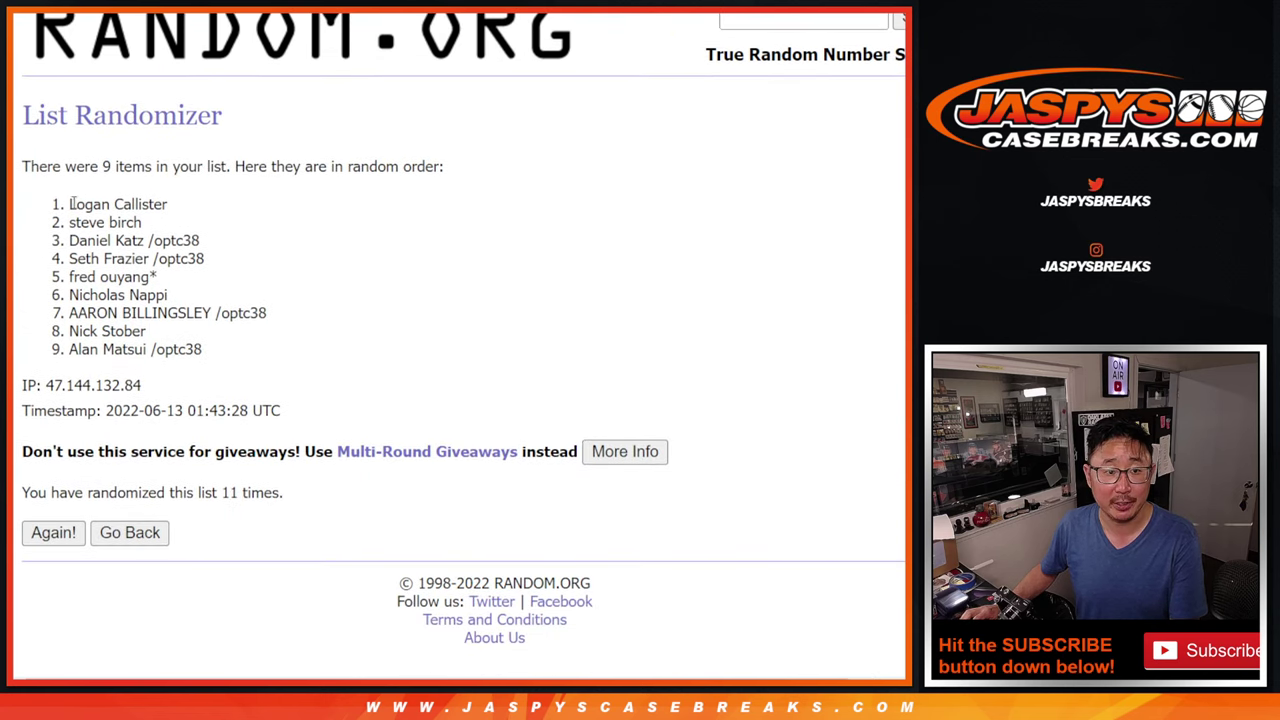
pyautogui.moveTo(70, 204); pyautogui.dragTo(177, 187)
pyautogui.moveTo(223, 492); pyautogui.dragTo(287, 493)
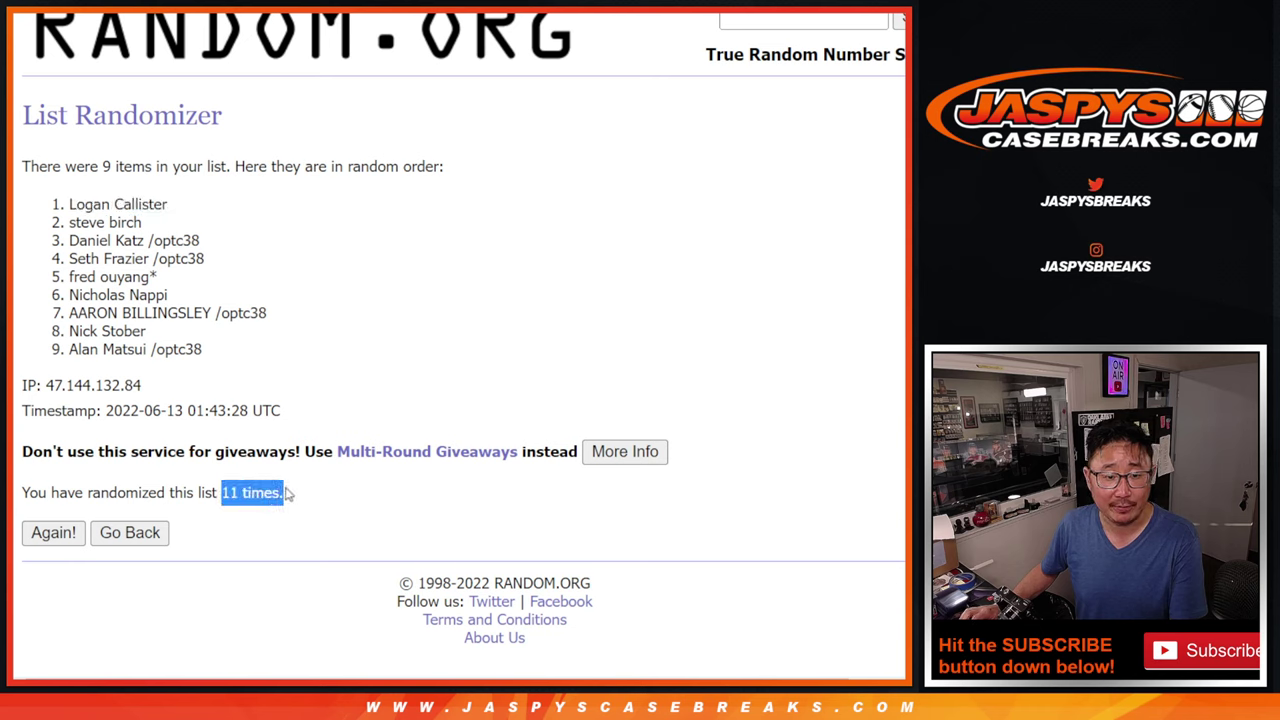
pyautogui.moveTo(66, 205); pyautogui.dragTo(172, 186)
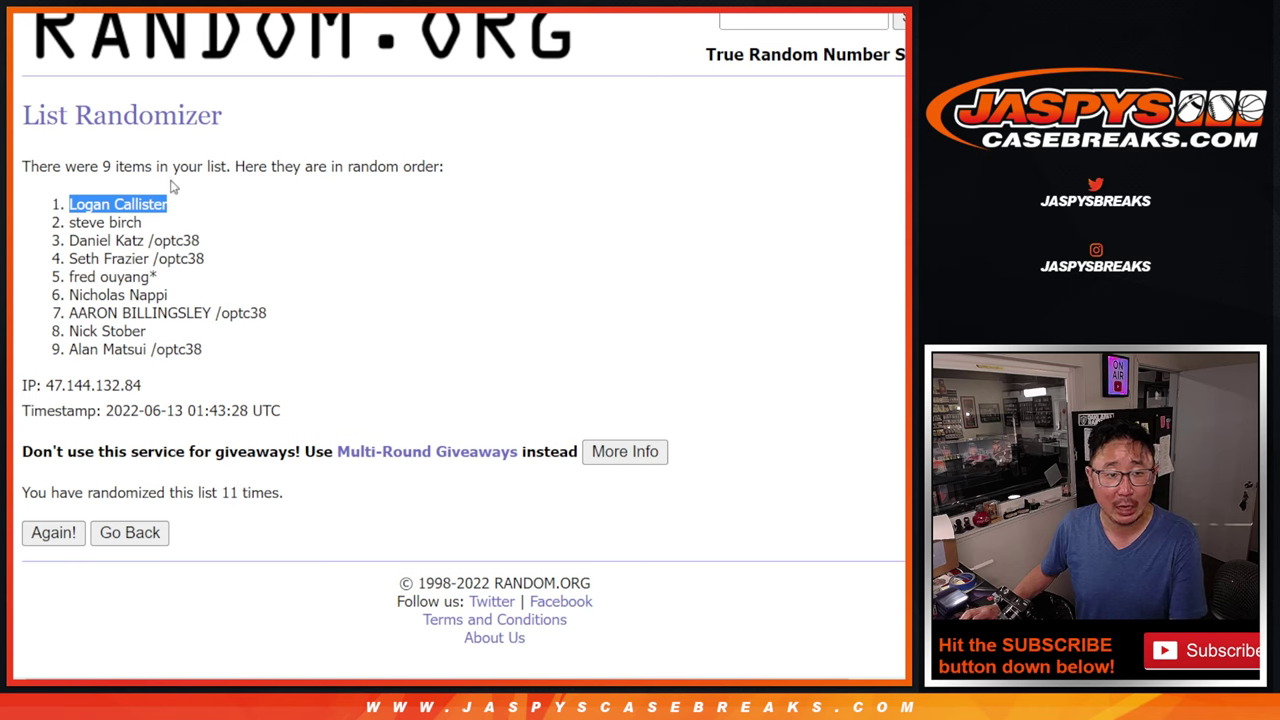